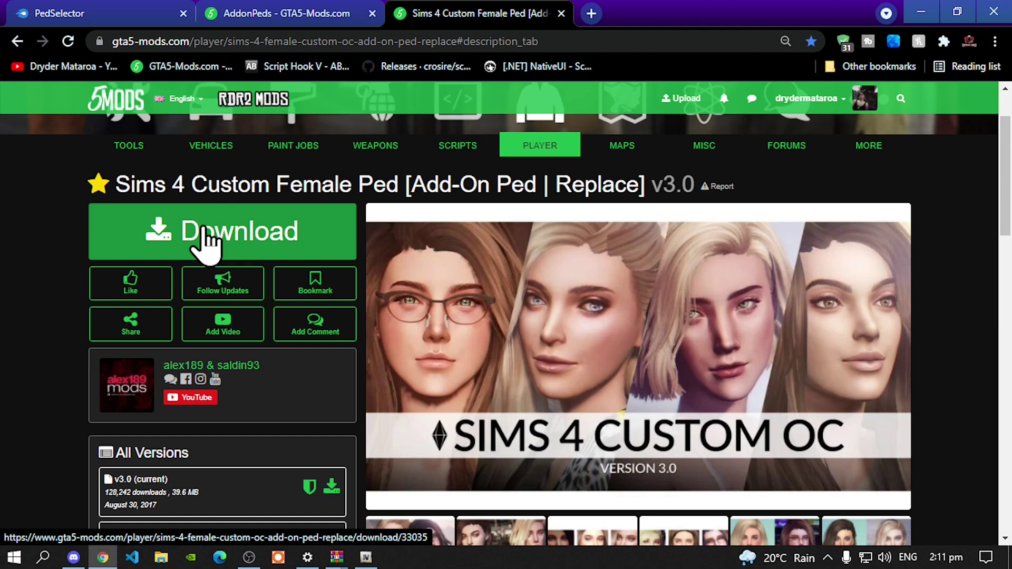
Review the browser download pages for AddonPeds, PedSelector and the Sims 4 Custom Female Ped
left_click(307, 18)
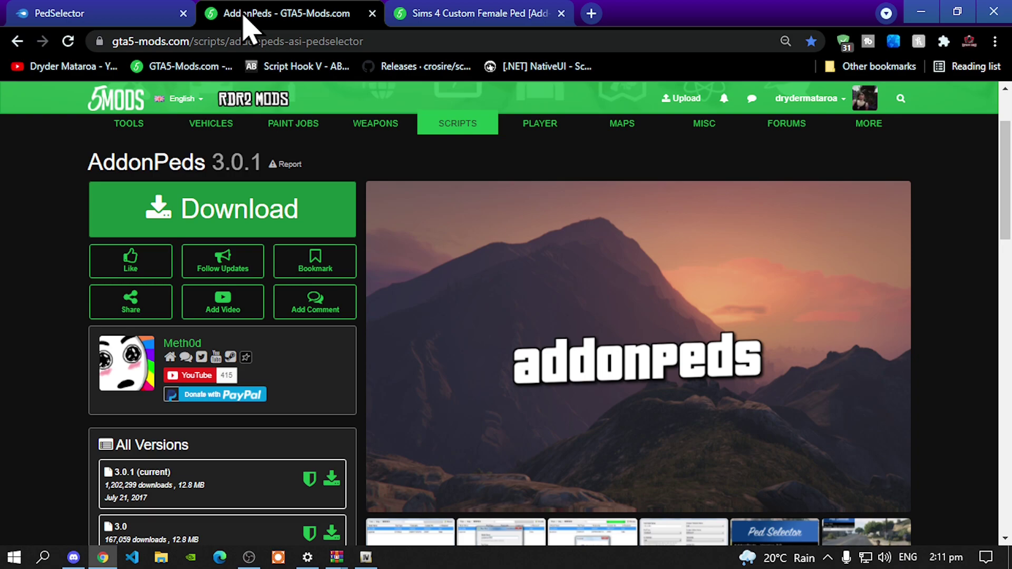
left_click(109, 15)
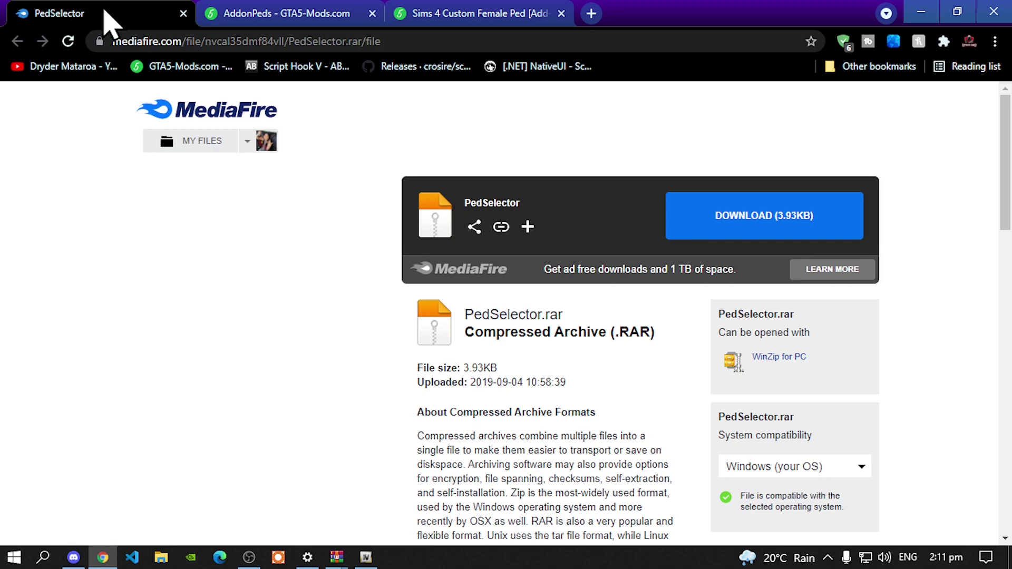
left_click(230, 12)
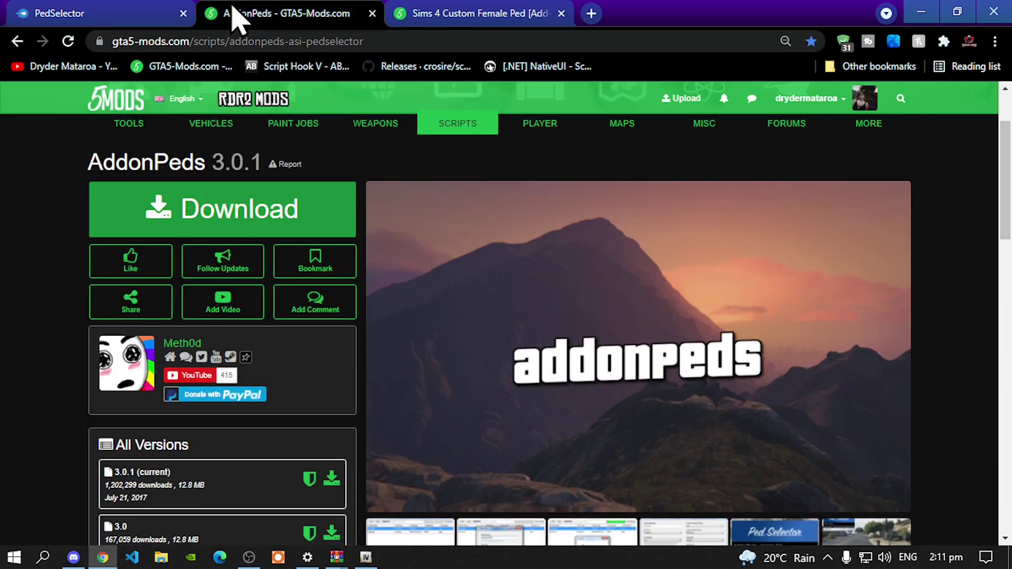
left_click(420, 11)
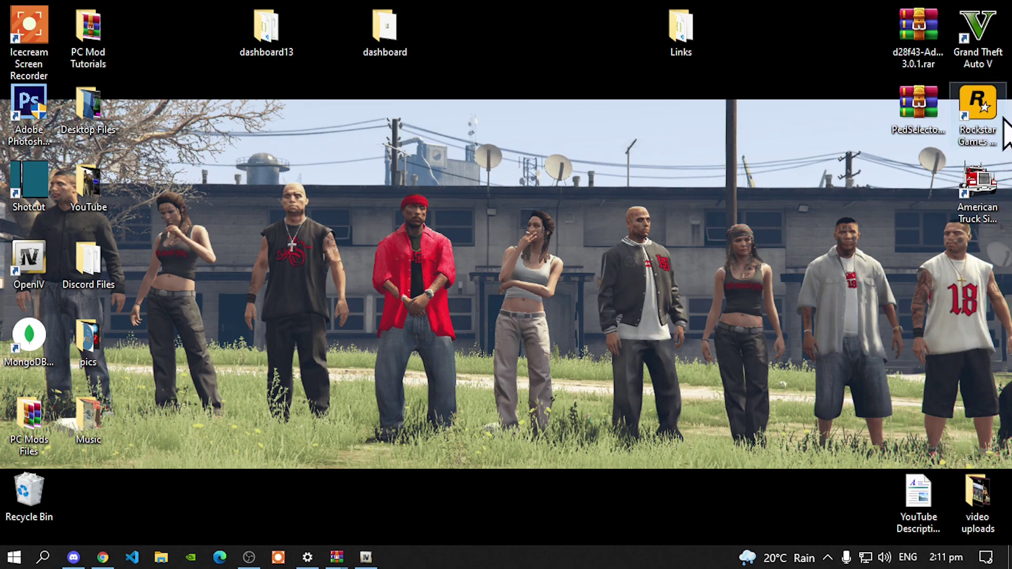
Open the Grand Theft Auto V installation folder from its desktop shortcut and go to mods\update\x64\dlcpacks
left_click(980, 30)
right_click(980, 41)
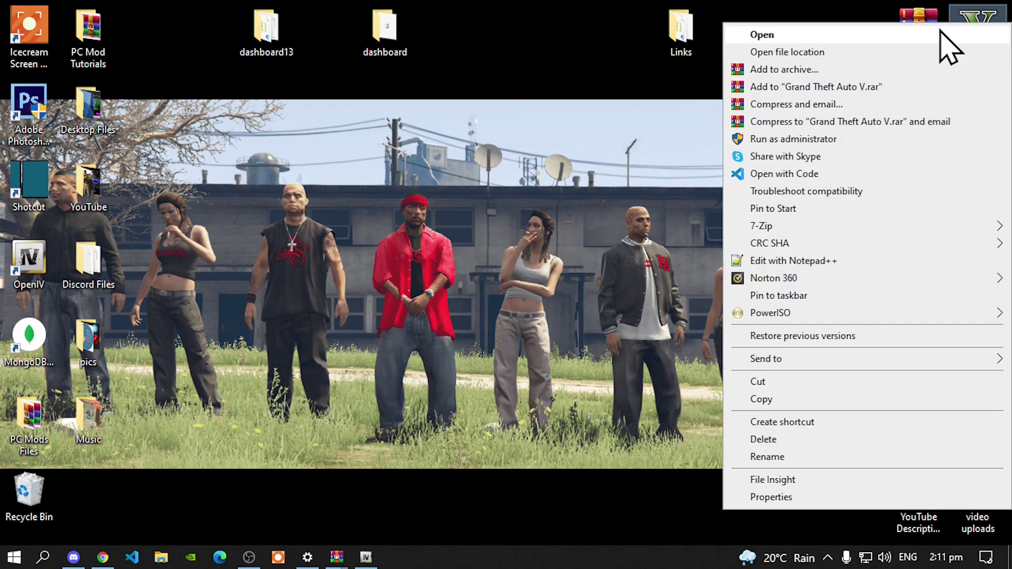
left_click(786, 52)
scroll(528, 238, "down", 6)
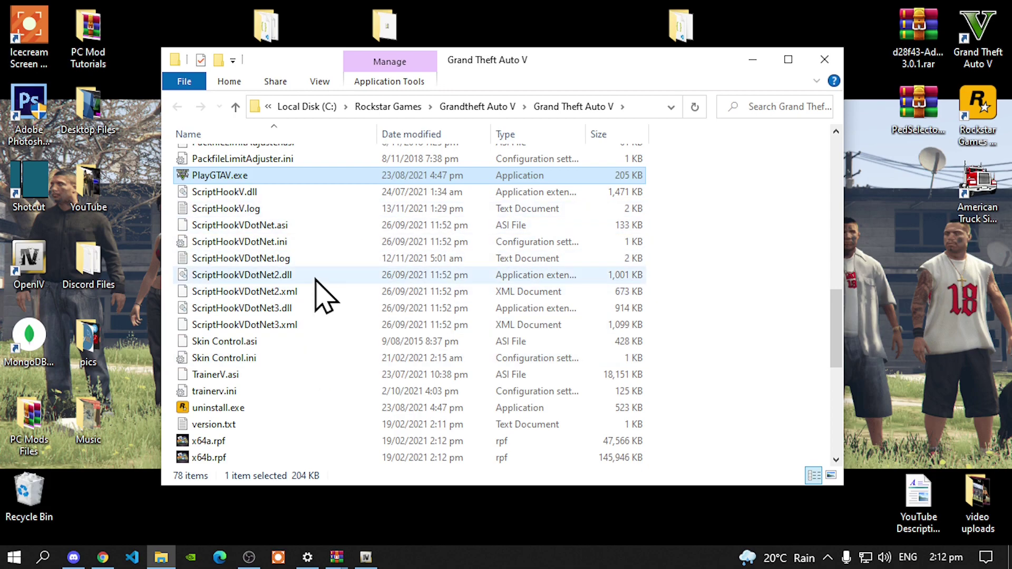
scroll(306, 353, "up", 10)
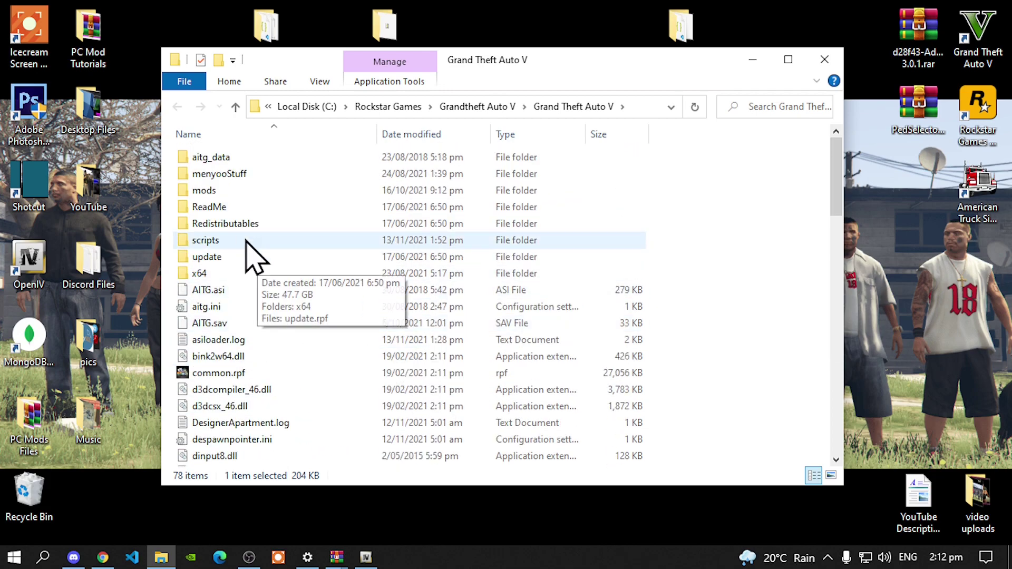
double_click(217, 191)
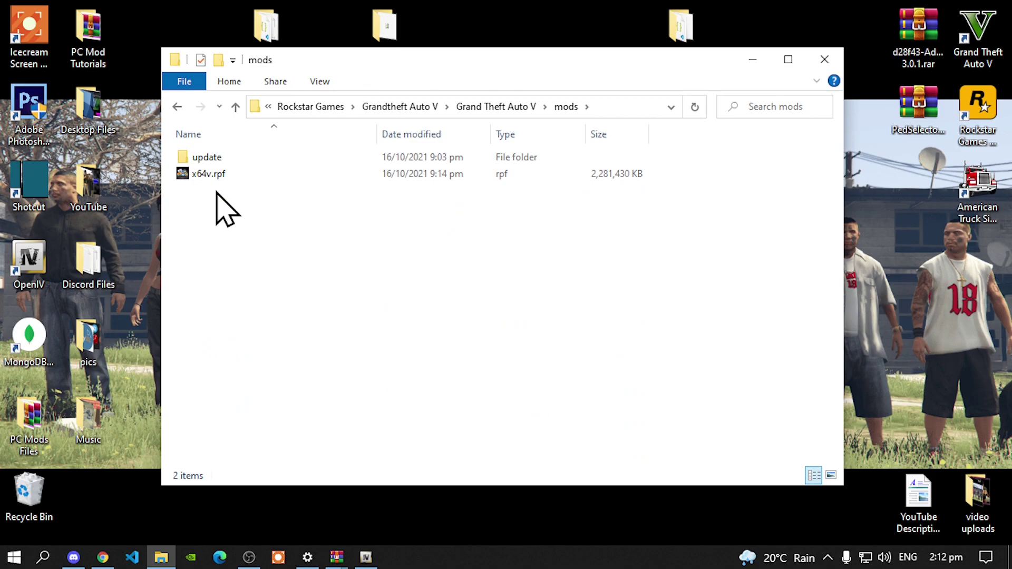
double_click(213, 160)
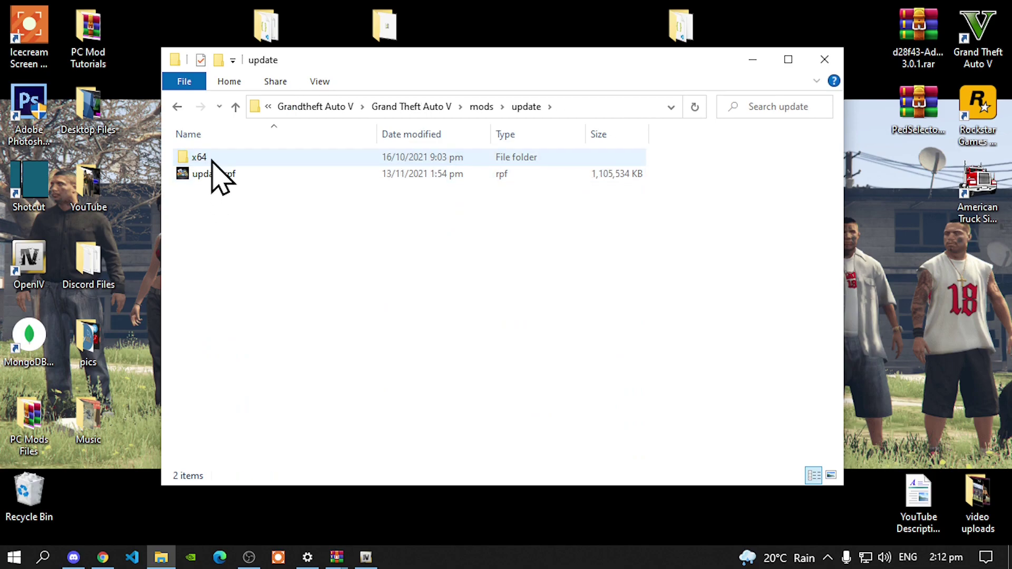
double_click(213, 158)
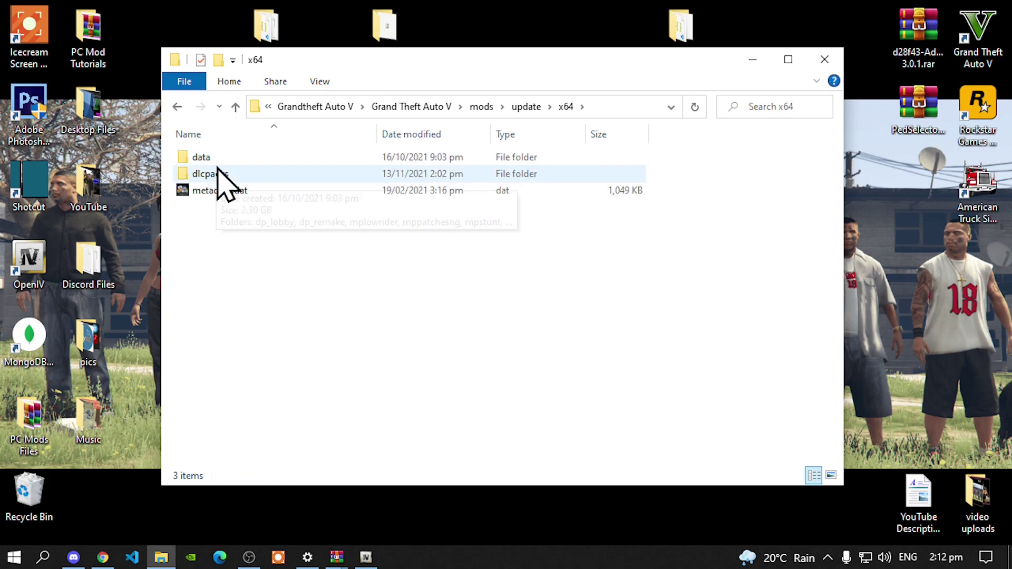
double_click(221, 182)
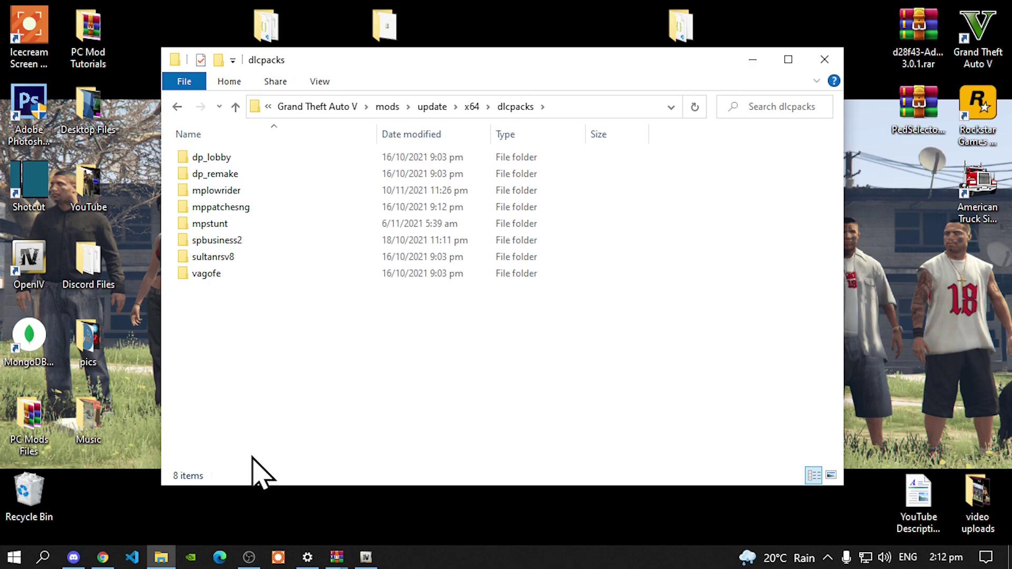
Copy the addonpeds folder from the AddonPeds 3.0.1 archive's dlcpacks folder into the game's mods dlcpacks folder
left_click(340, 560)
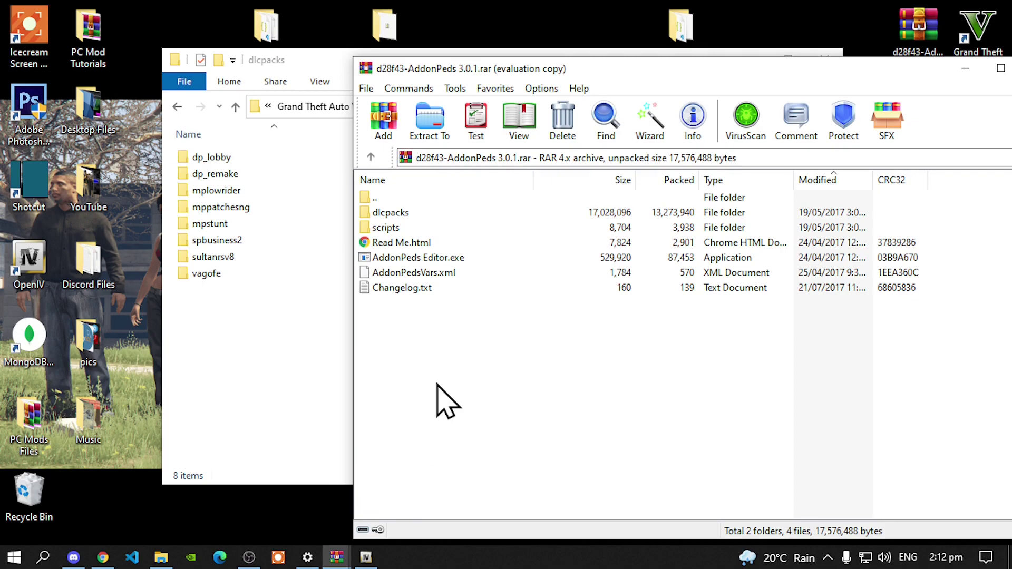
double_click(391, 213)
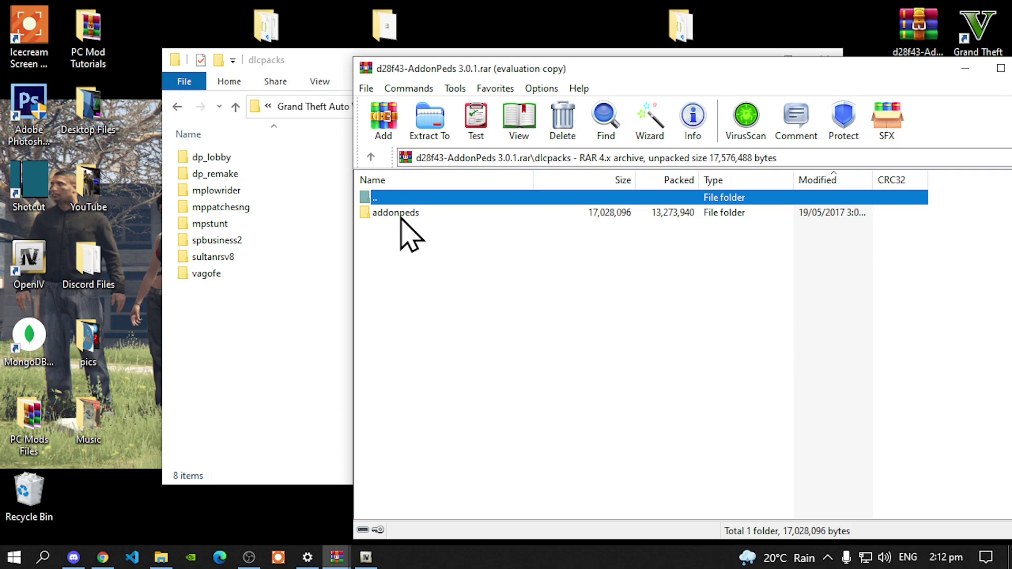
left_click(401, 217)
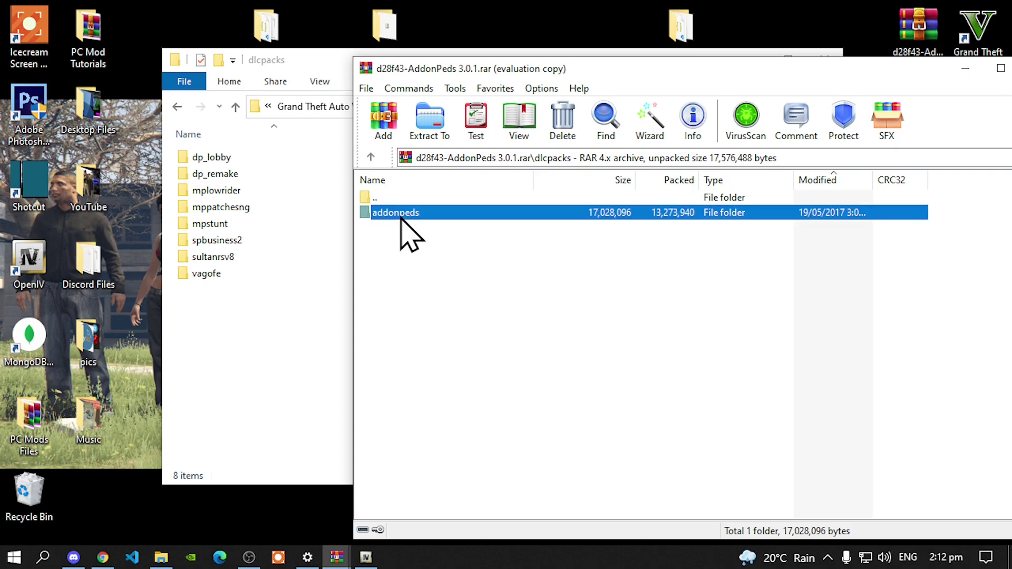
left_click_drag(401, 217, 232, 395)
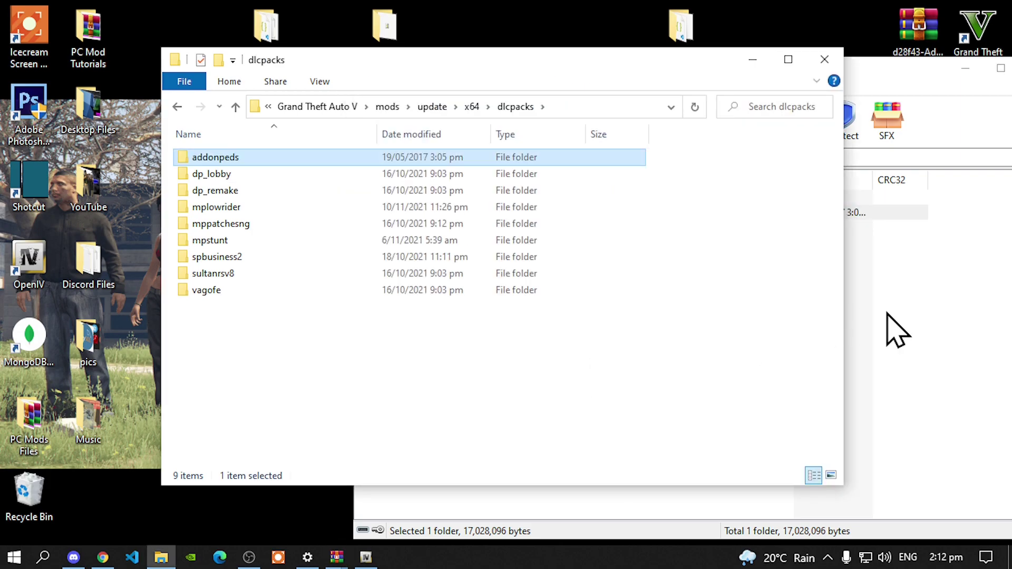
Copy AddonPeds Editor.exe and AddonPedsVars.xml from the archive's root into the main Grand Theft Auto V folder
left_click(886, 330)
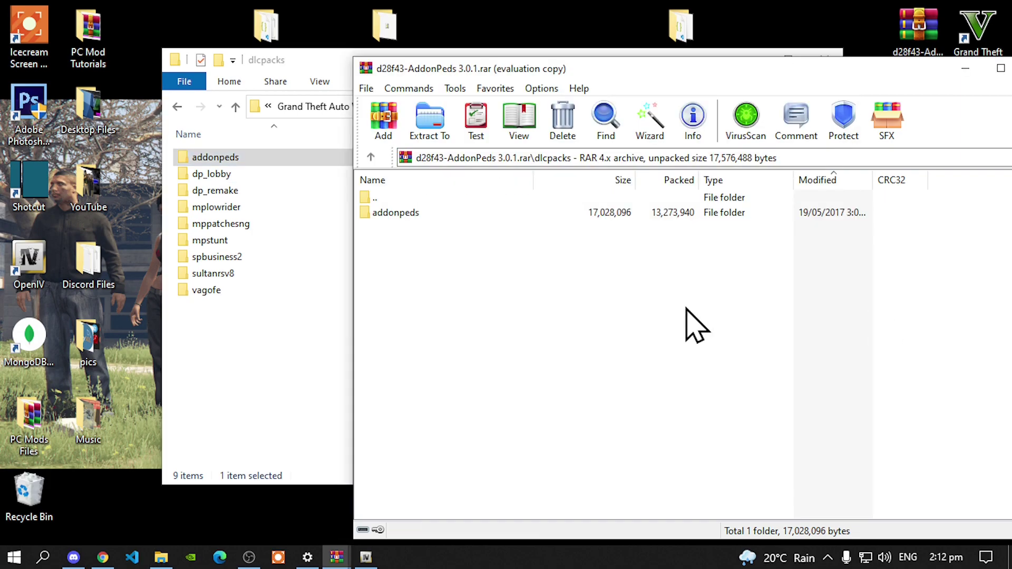
double_click(380, 198)
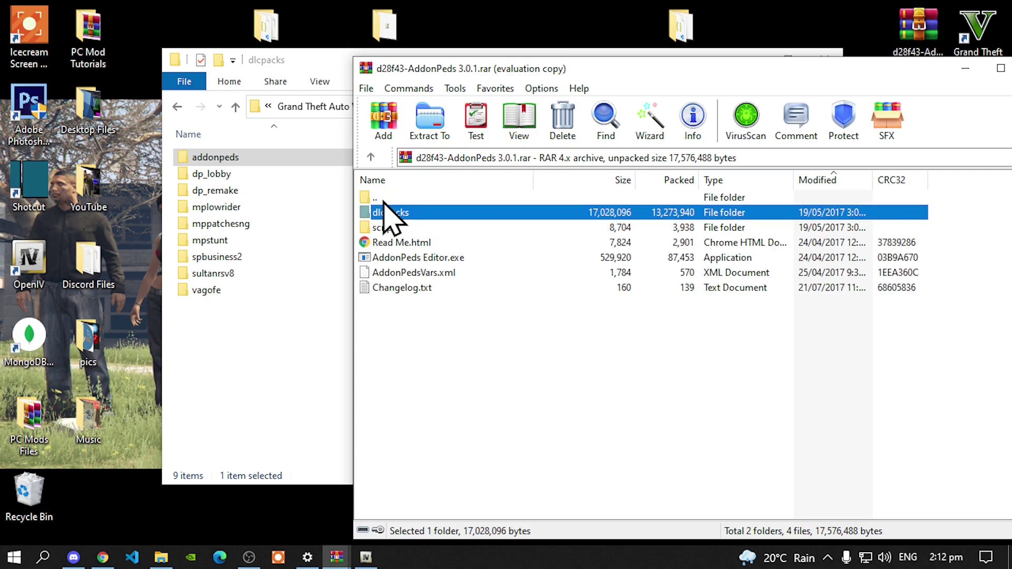
left_click(427, 328)
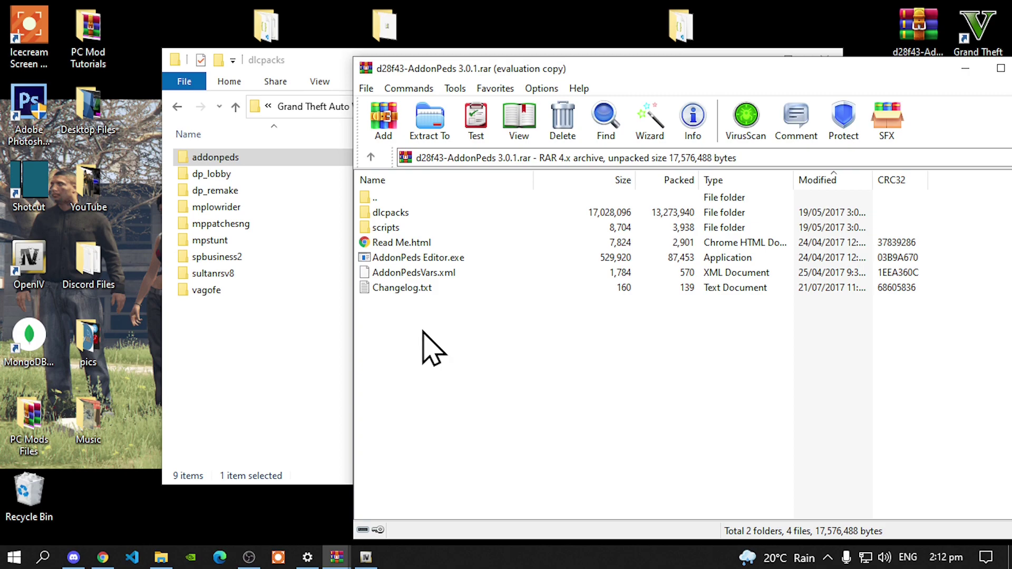
left_click(259, 383)
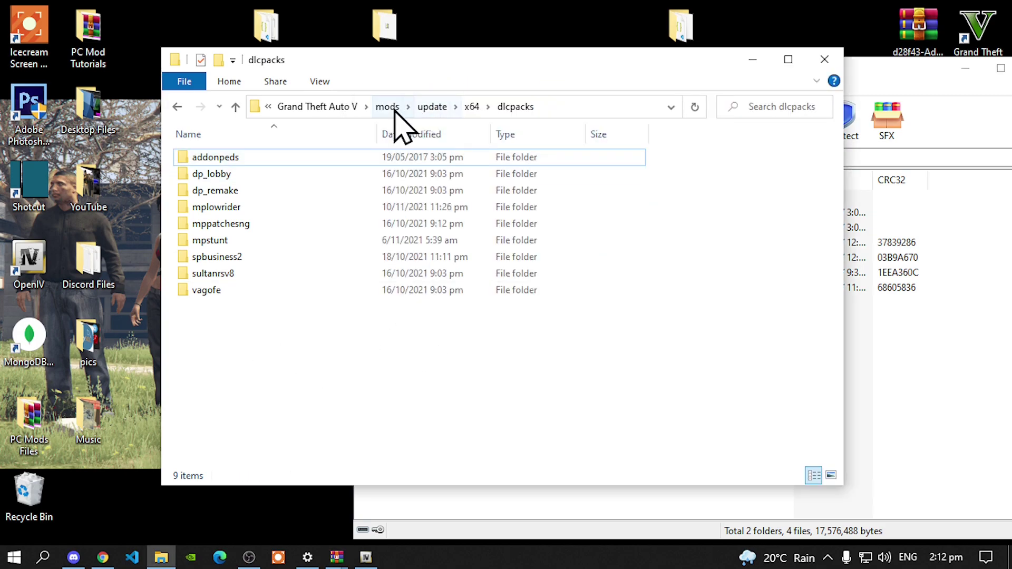
left_click(344, 107)
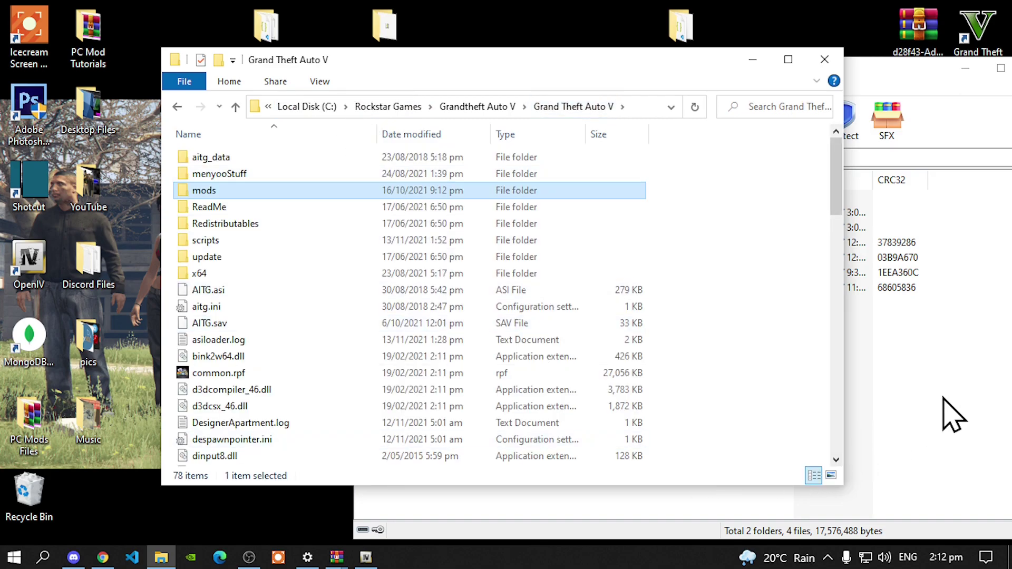
left_click(938, 393)
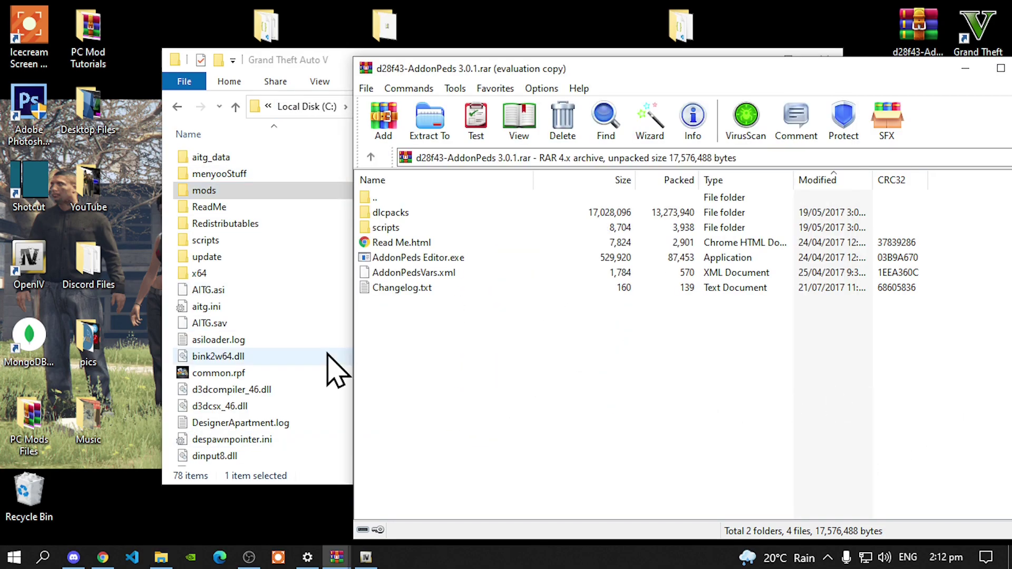
scroll(274, 348, "down", 2)
scroll(274, 343, "down", 15)
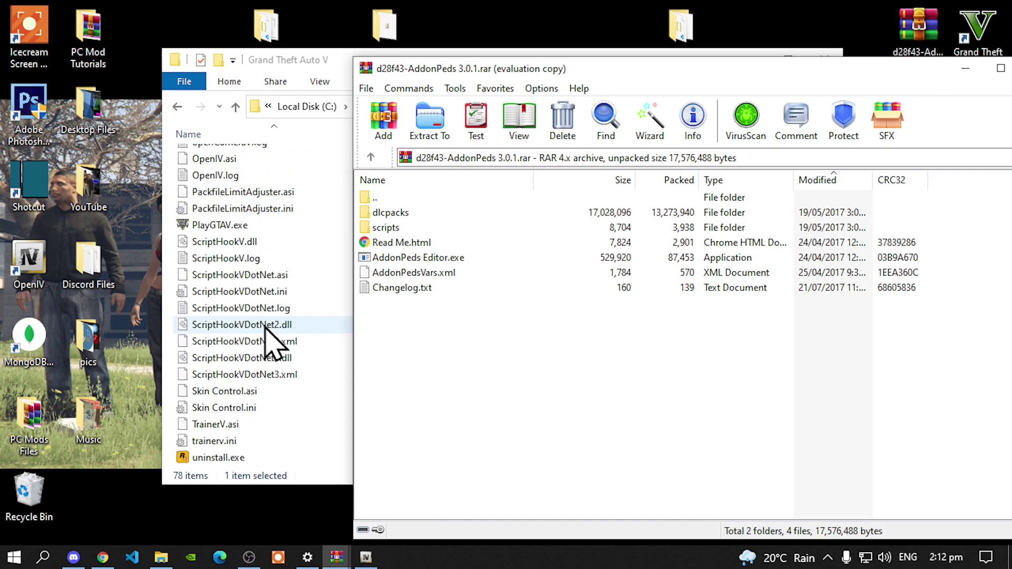
scroll(274, 343, "down", 6)
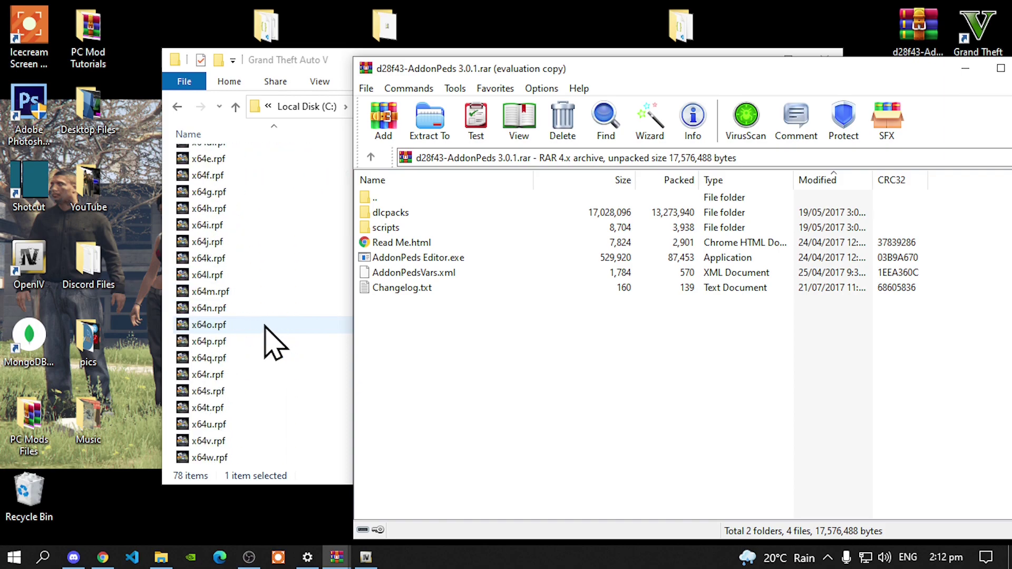
left_click(422, 259)
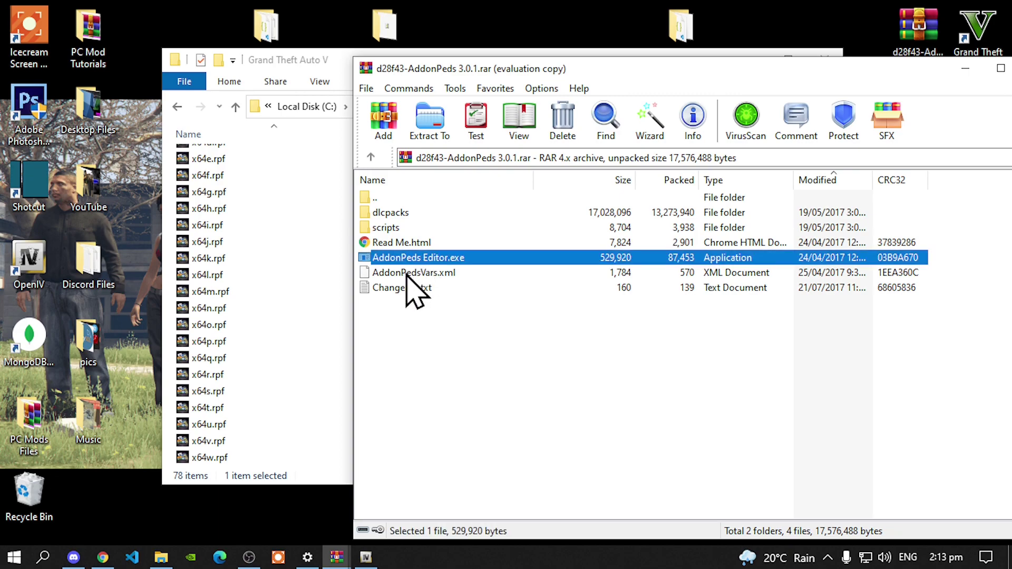
left_click(406, 273, "ctrl")
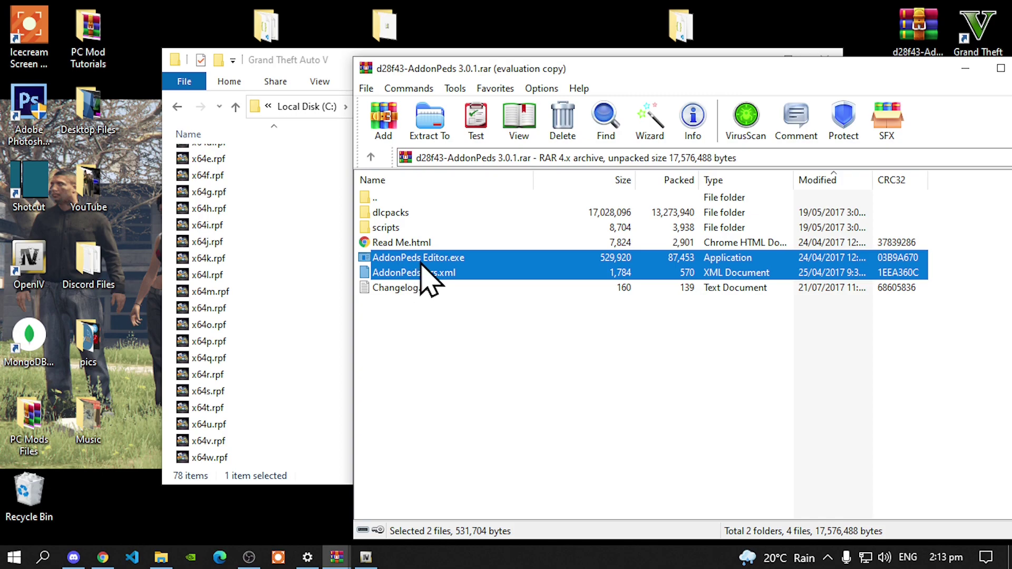
left_click_drag(428, 274, 282, 334)
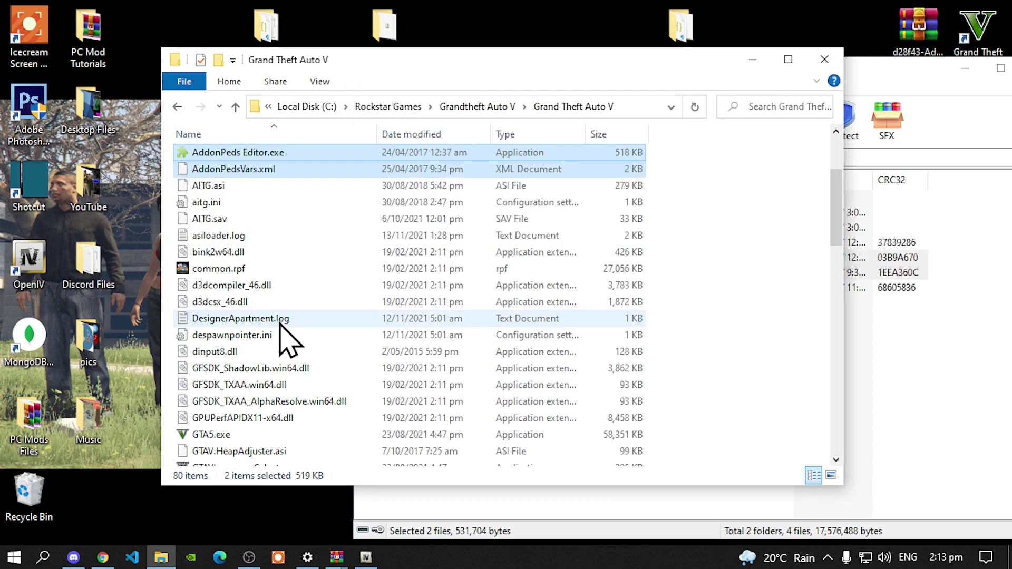
Open the archive's Read Me.html and copy the line <Item>dlcpacks:\addonpeds\</Item> from its Installation section
left_click(898, 324)
left_click(898, 326)
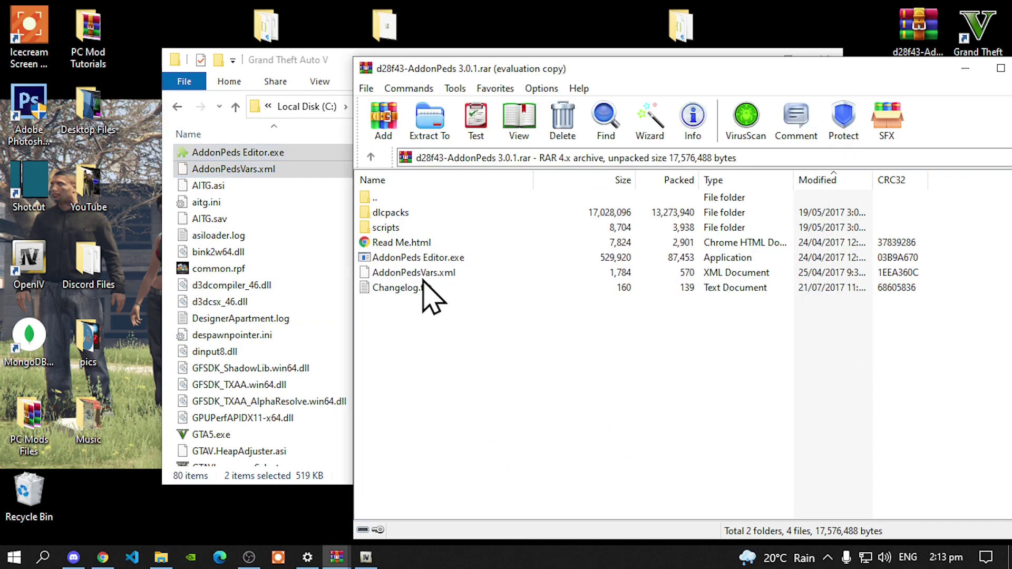
double_click(392, 244)
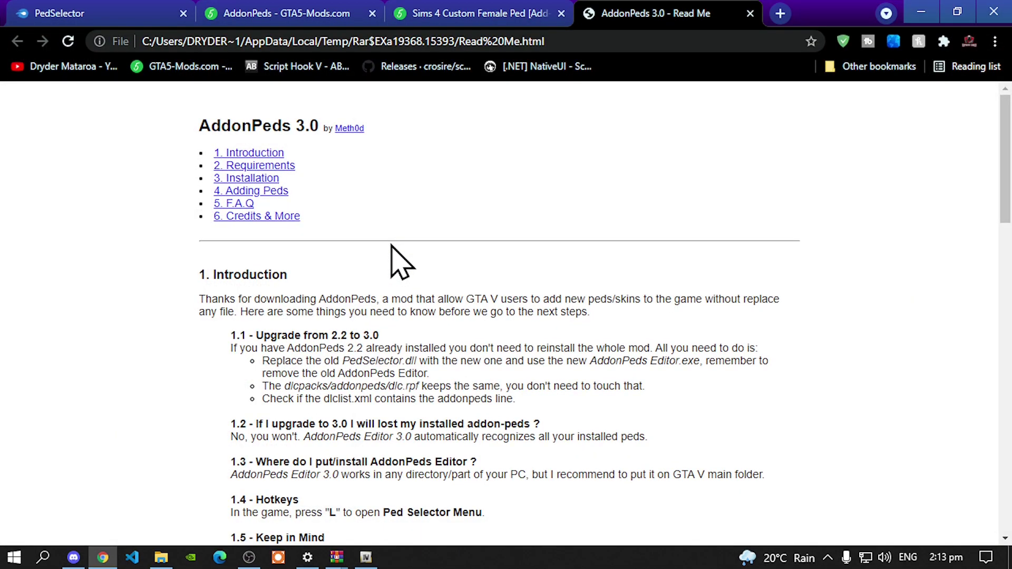
scroll(391, 245, "down", 8)
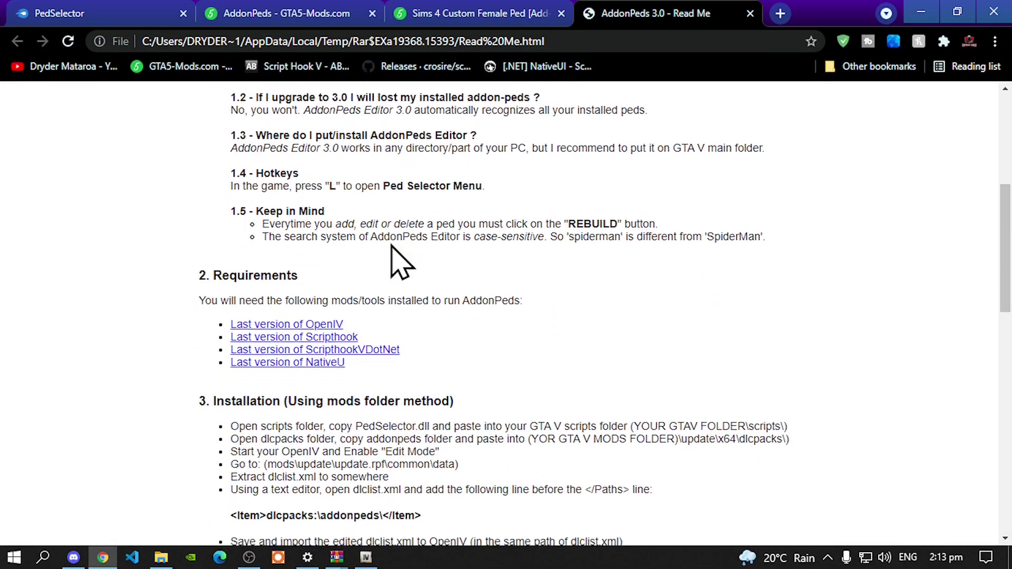
scroll(393, 253, "down", 2)
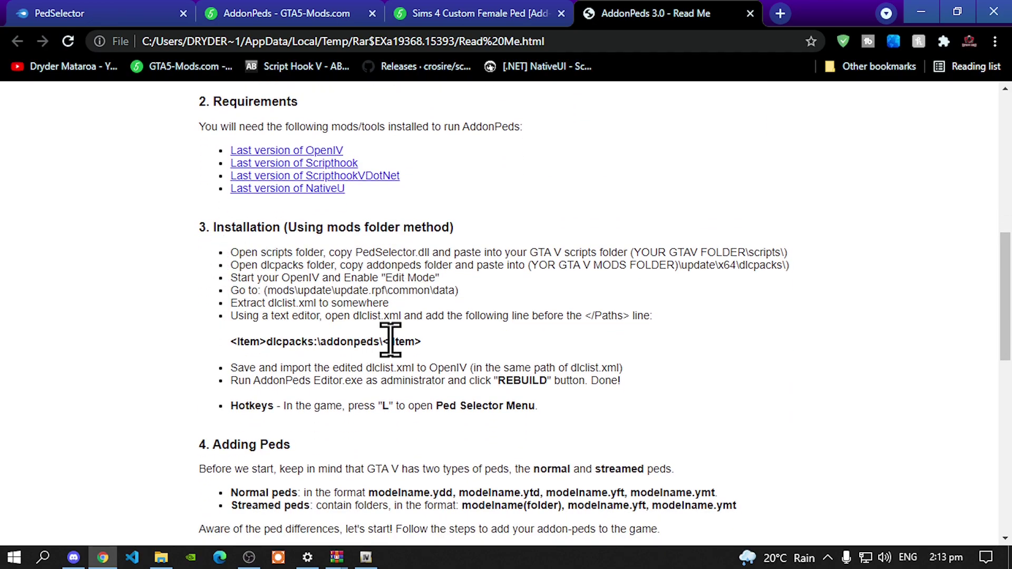
left_click_drag(424, 343, 232, 342)
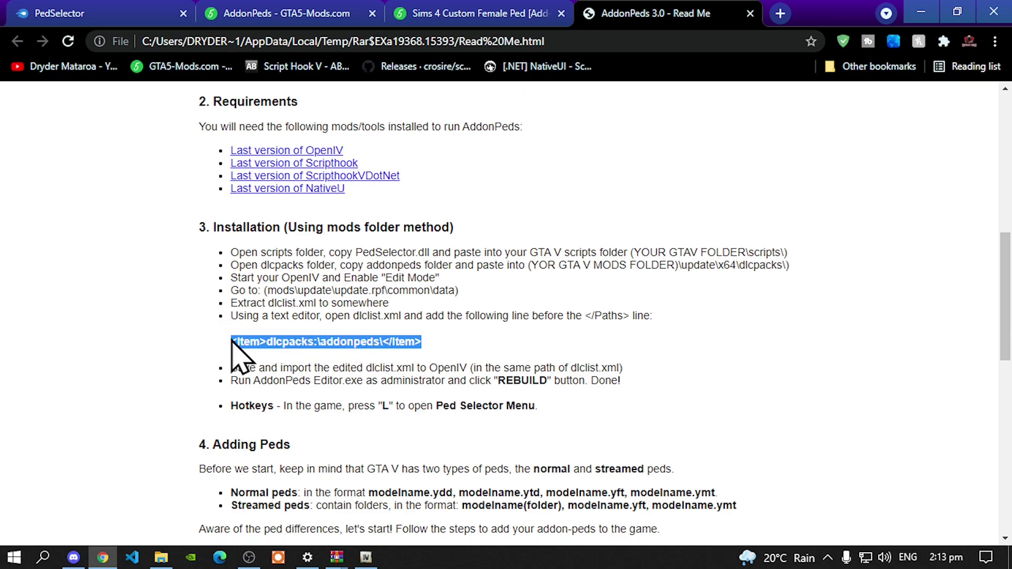
right_click(299, 342)
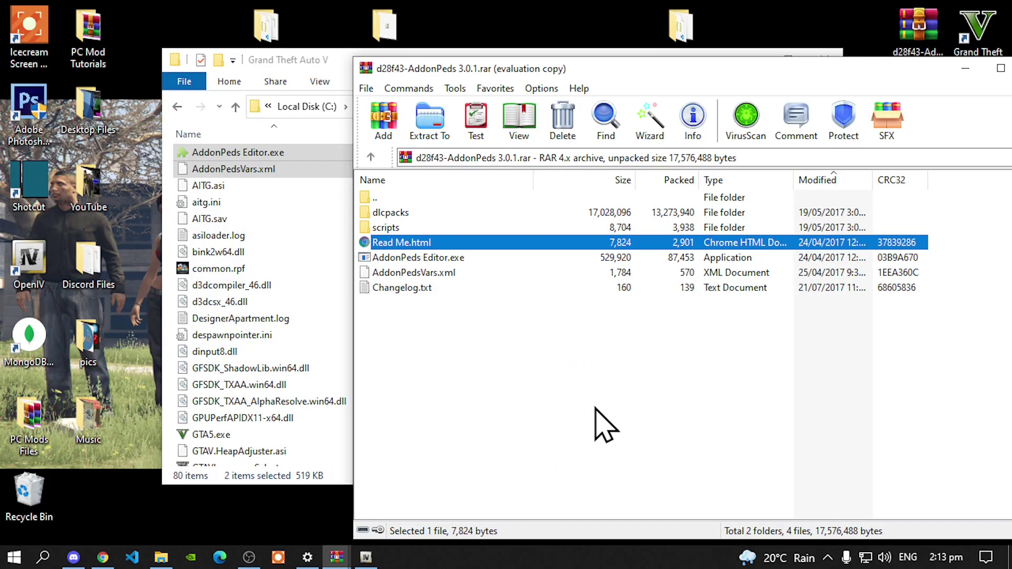
Open OpenIV for the Windows version of Grand Theft Auto V and turn on edit mode, accepting the editing warning
left_click(18, 263)
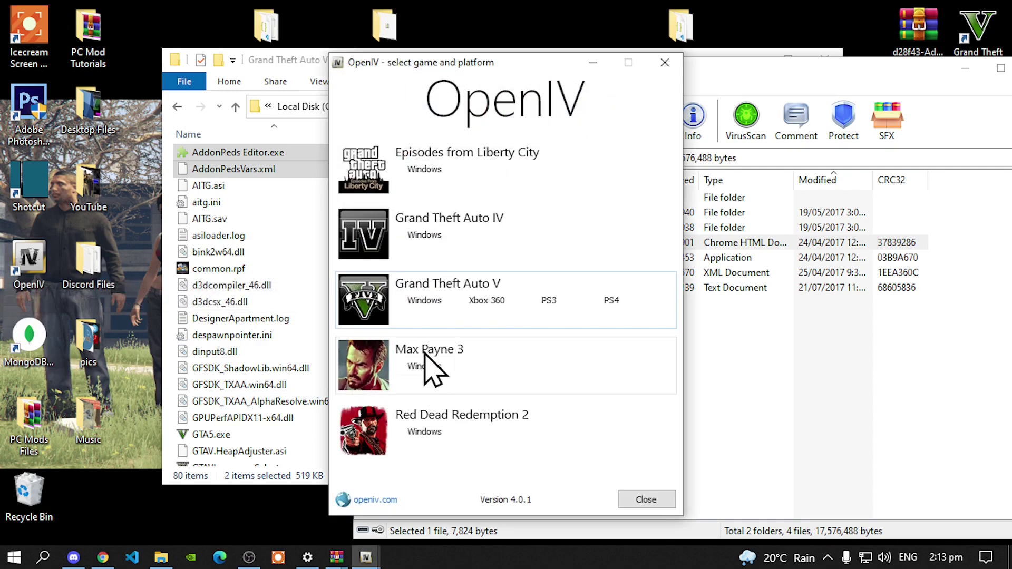
left_click(435, 308)
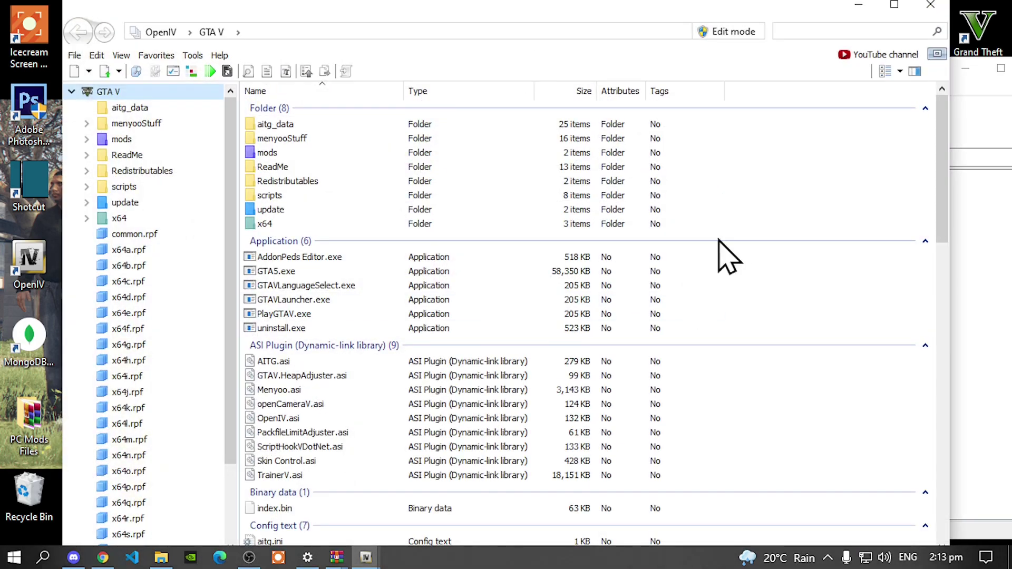
left_click(721, 32)
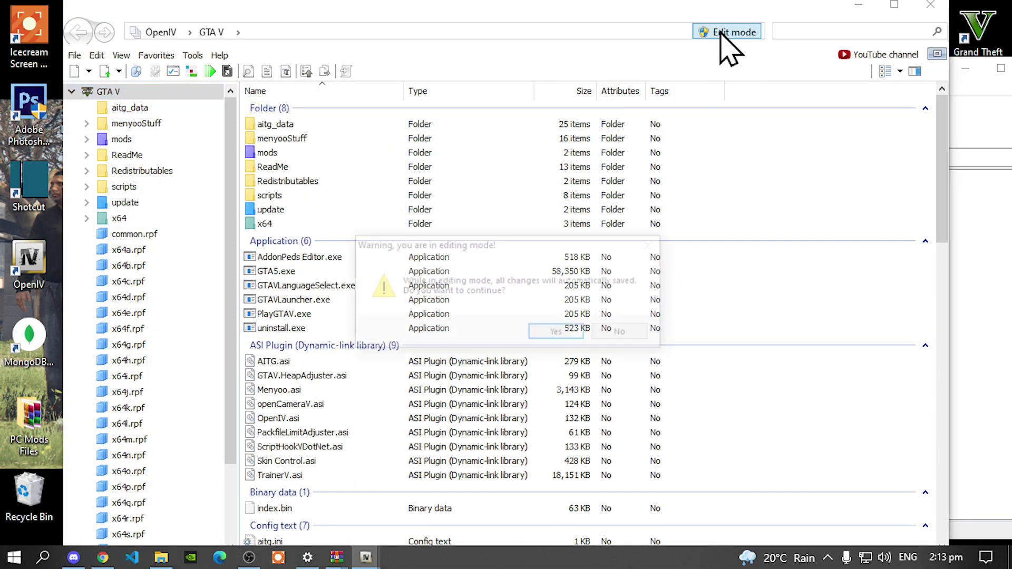
left_click(561, 334)
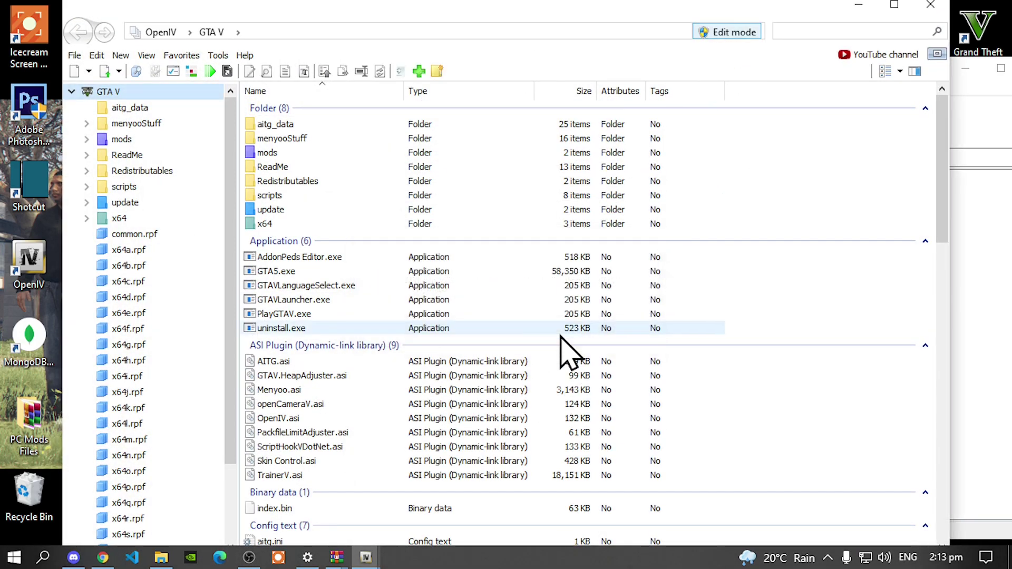
Go to mods\update\update.rpf\common\data and find dlclist.xml among the XML files
double_click(268, 153)
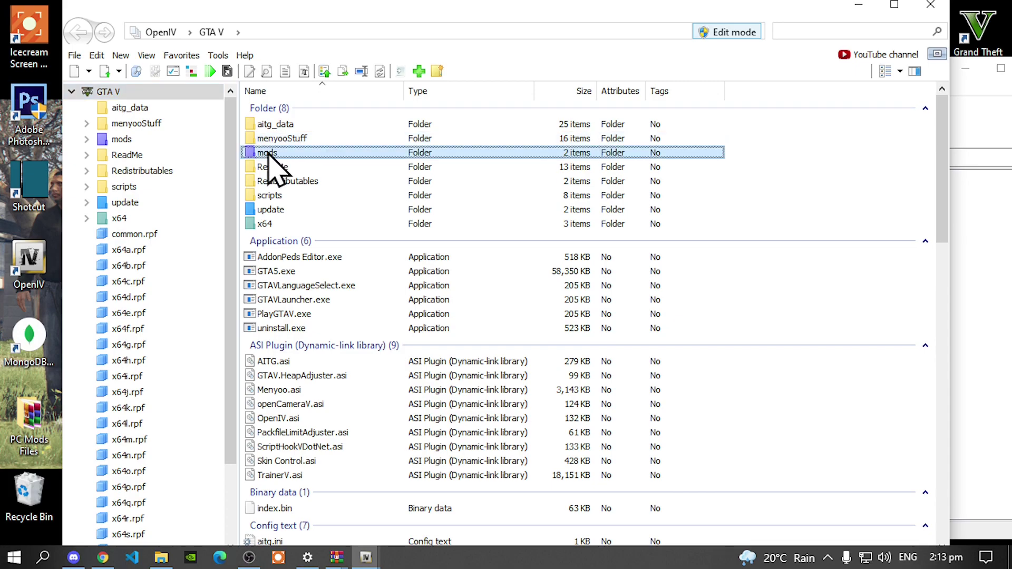
double_click(273, 126)
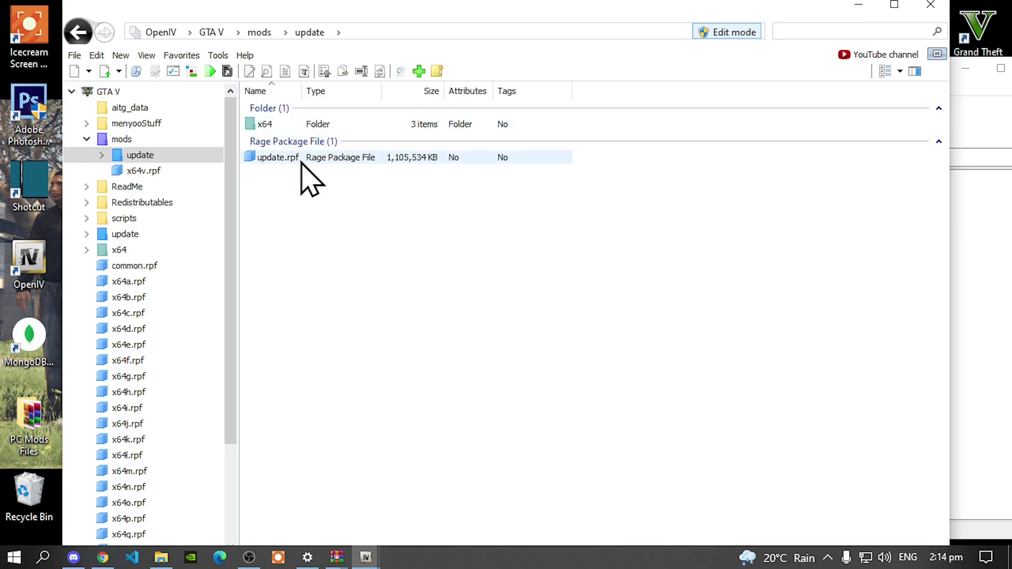
double_click(301, 161)
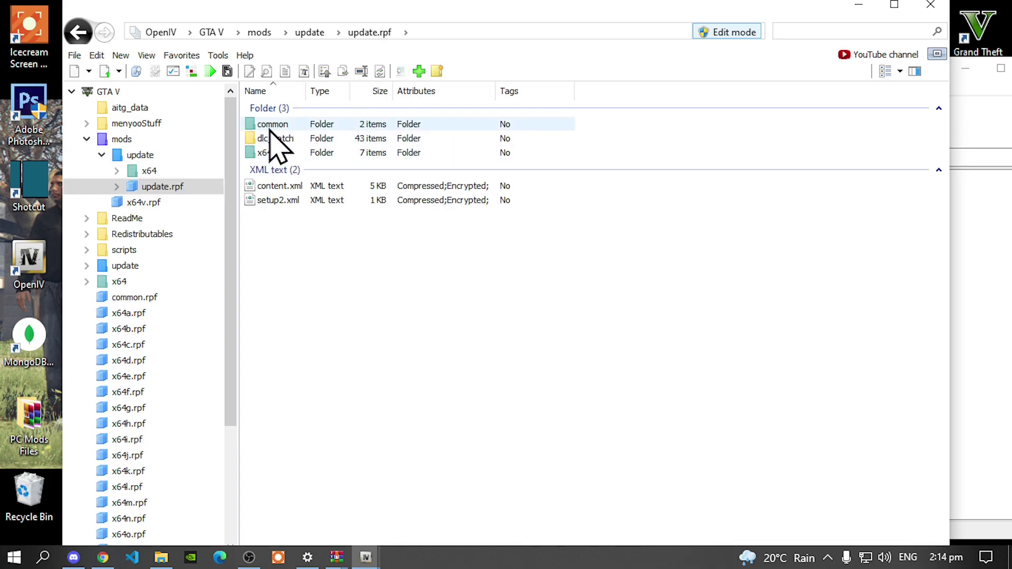
double_click(272, 126)
double_click(270, 126)
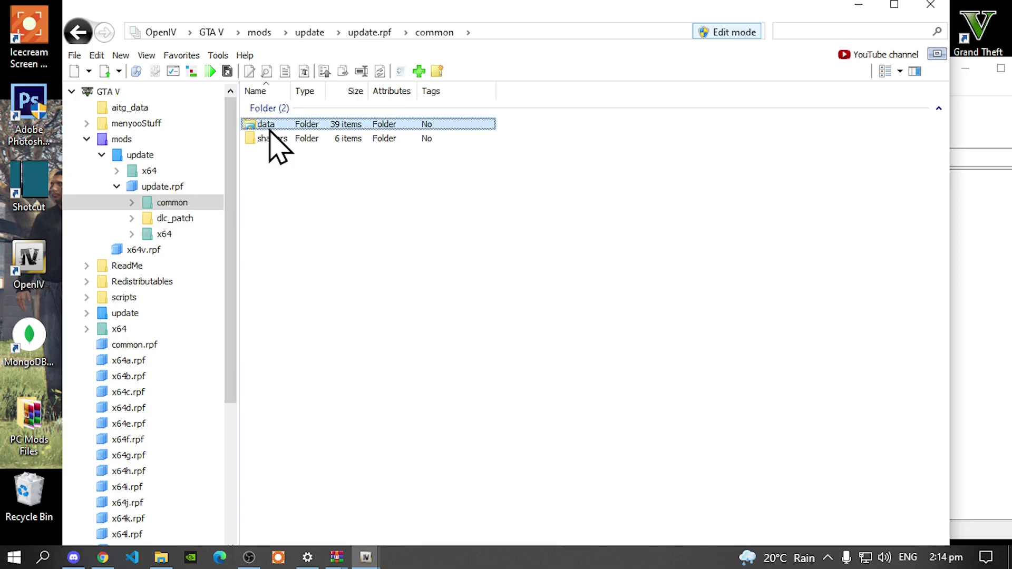
scroll(284, 153, "down", 4)
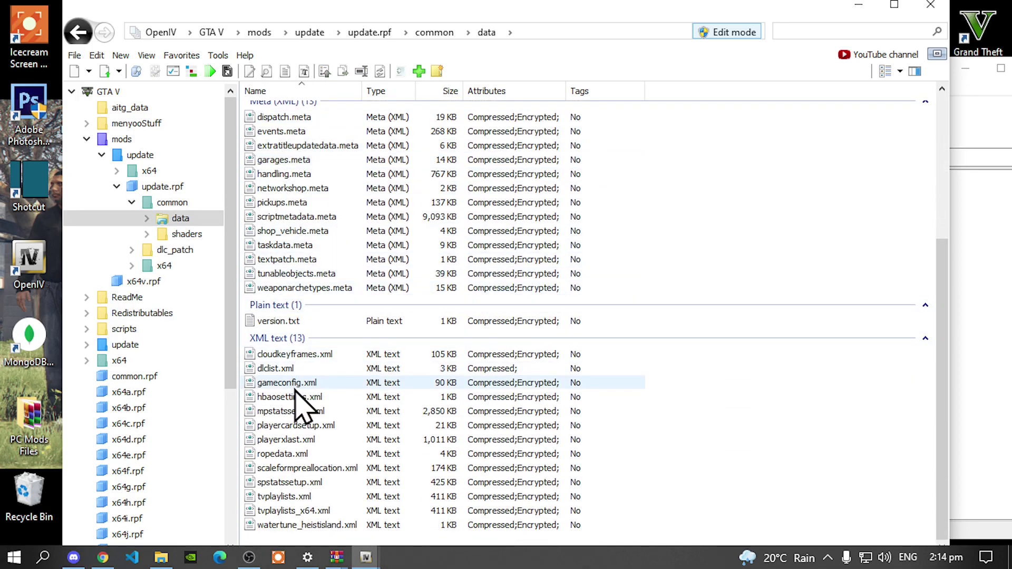
Edit dlclist.xml, adding the line <Item>dlcpacks:\addonpeds\</Item> below the spBusiness2 entry, and save the file
right_click(269, 371)
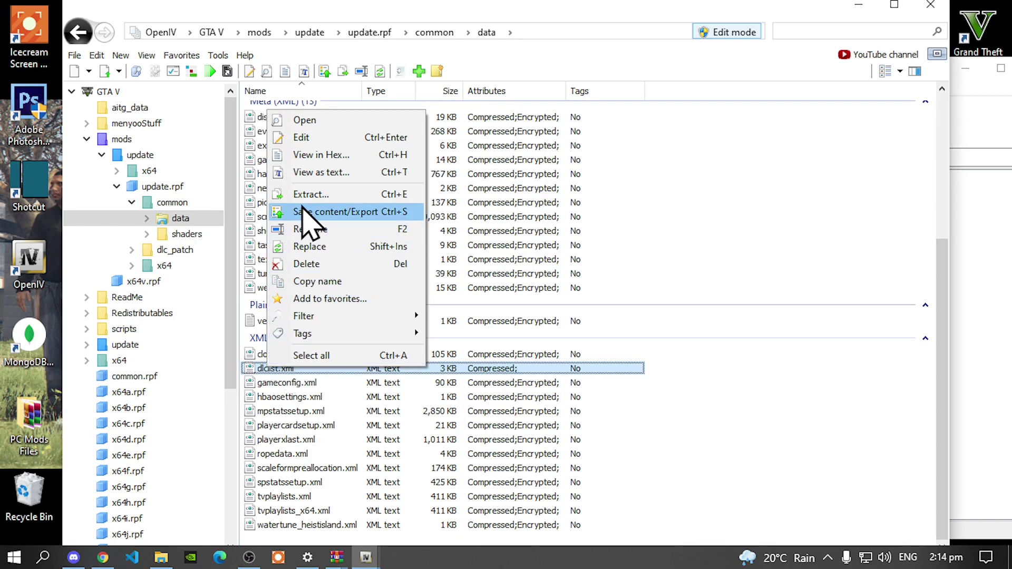
left_click(316, 138)
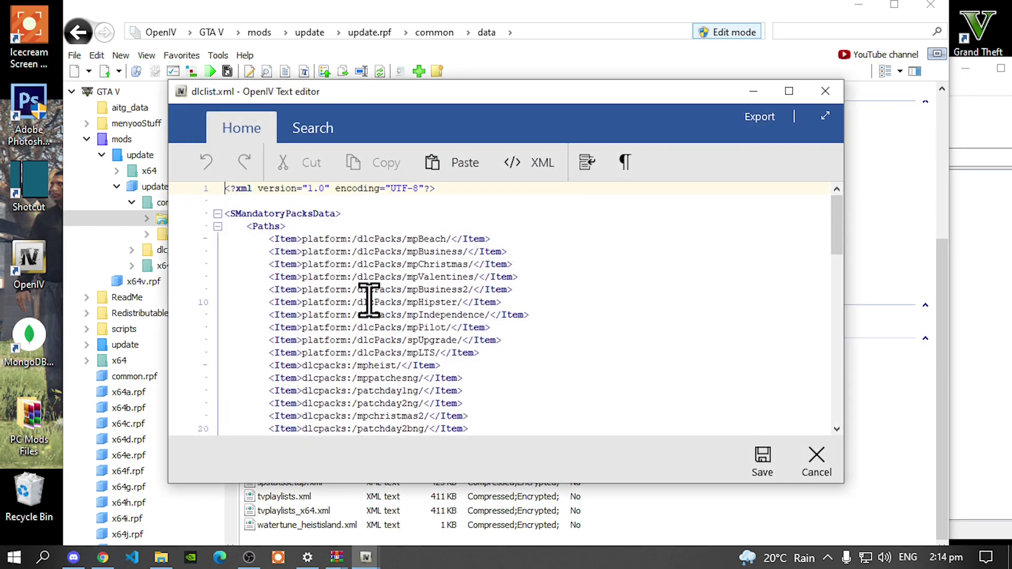
scroll(410, 309, "down", 19)
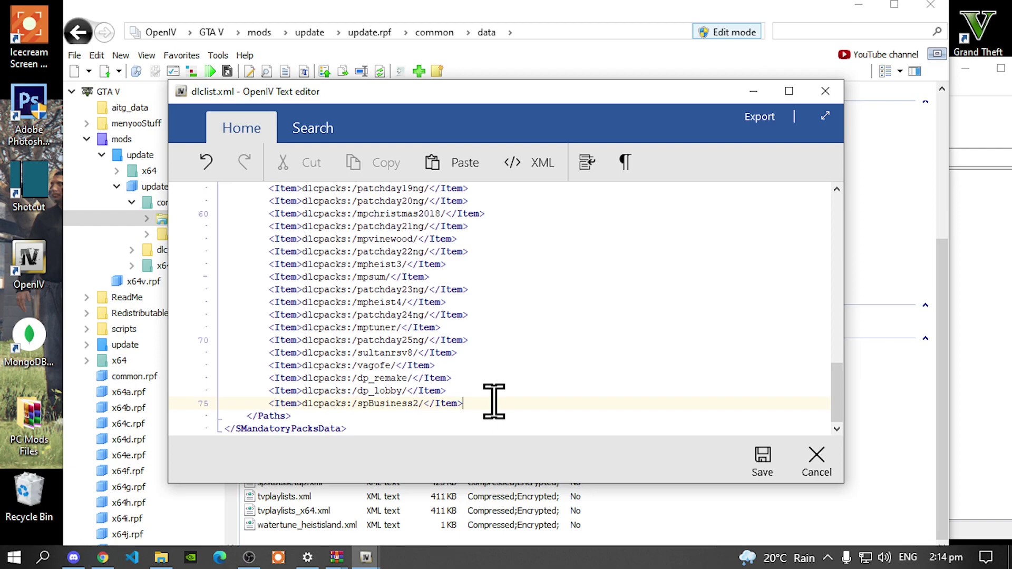
key("Return")
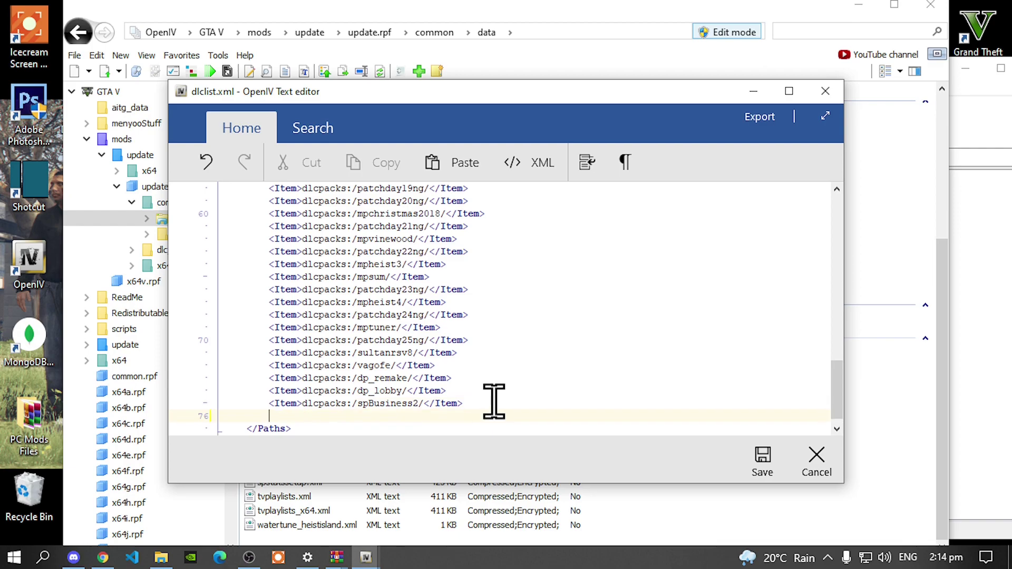
type("<Item>dlcpacks:\\addonpeds\\</Item>")
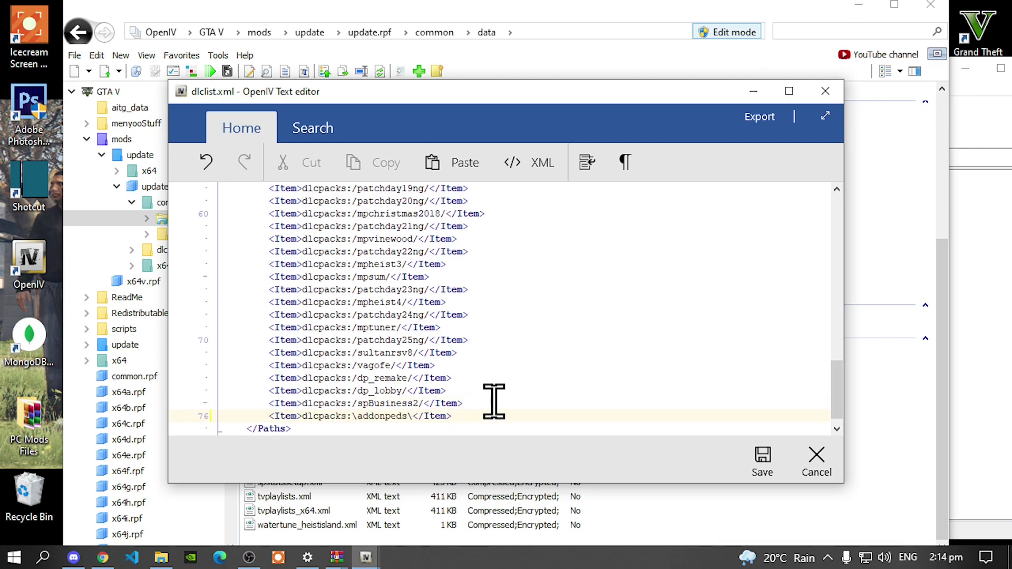
left_click(765, 460)
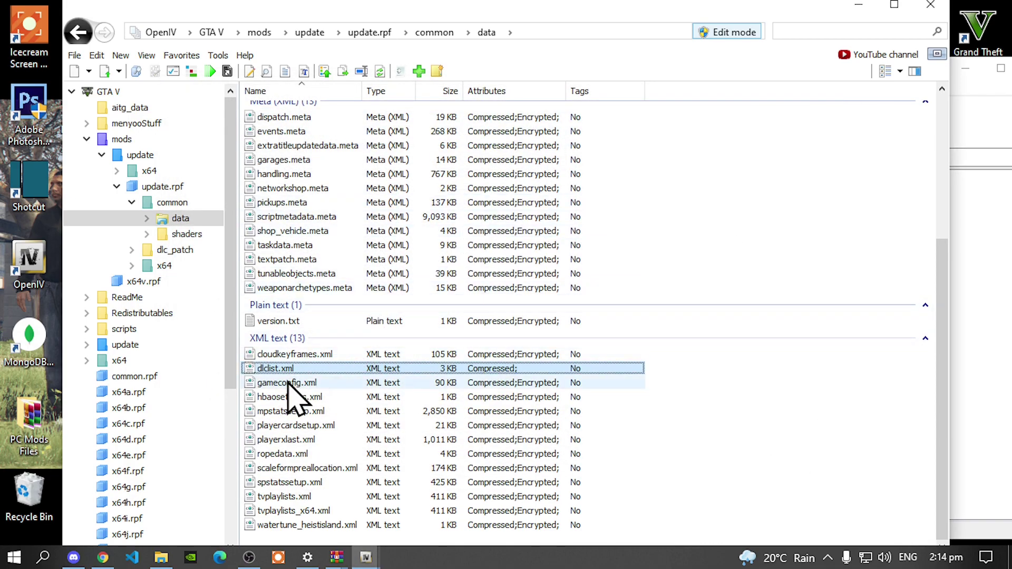
Reopen dlclist.xml to check its final entries, close it, return to the GTA V root and minimize OpenIV
double_click(278, 369)
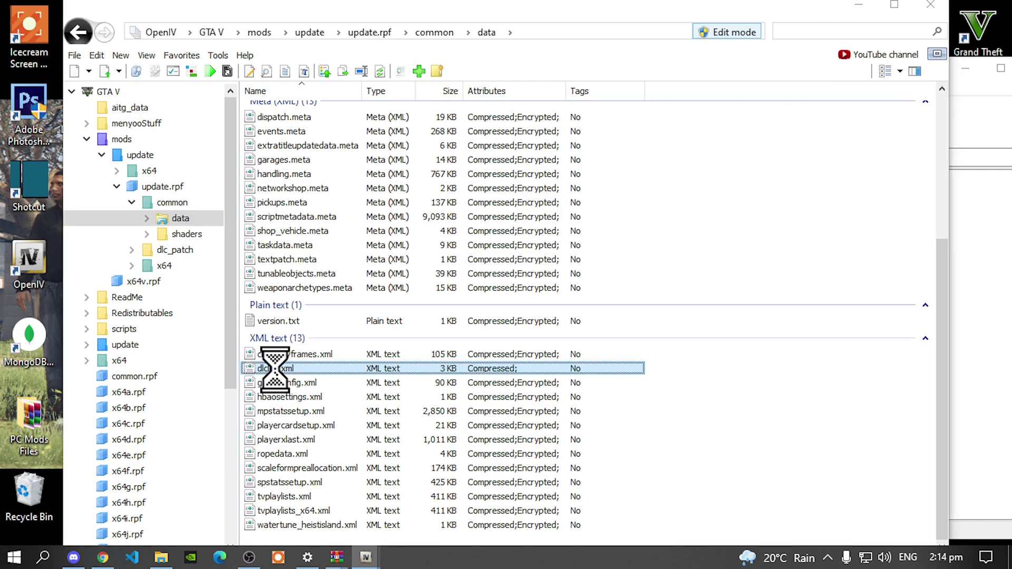
scroll(338, 343, "down", 5)
scroll(343, 338, "down", 12)
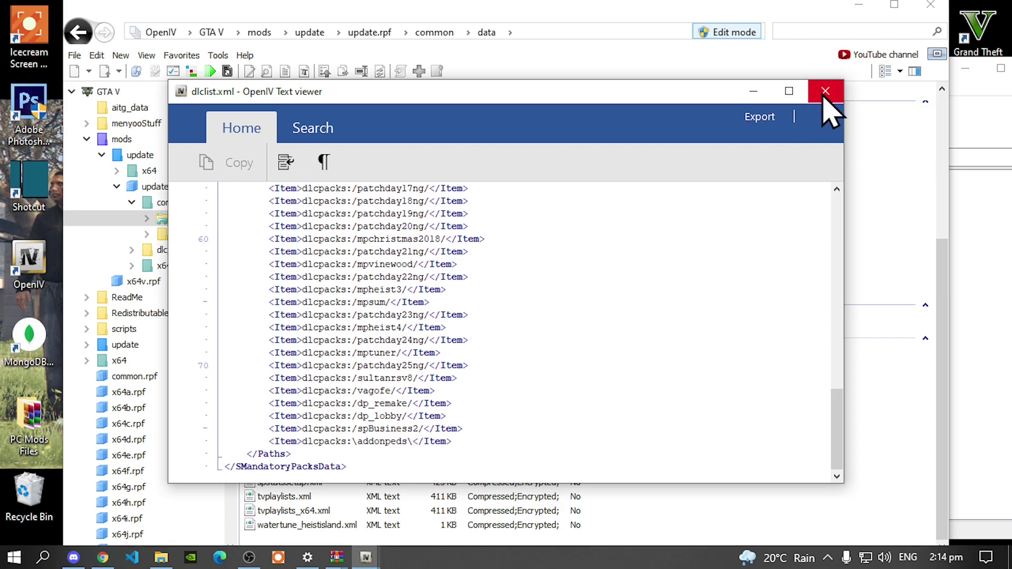
left_click(825, 92)
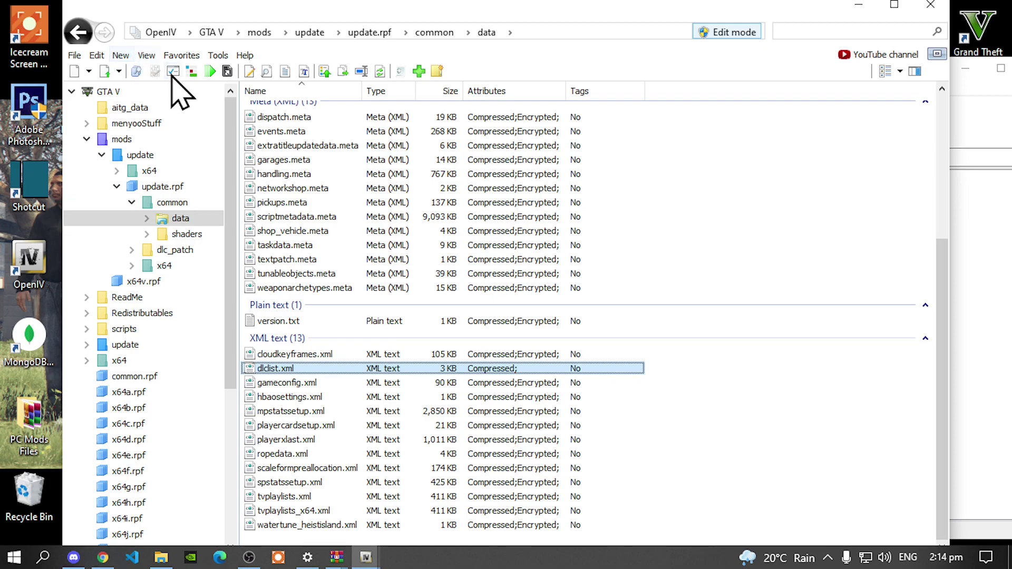
left_click(213, 33)
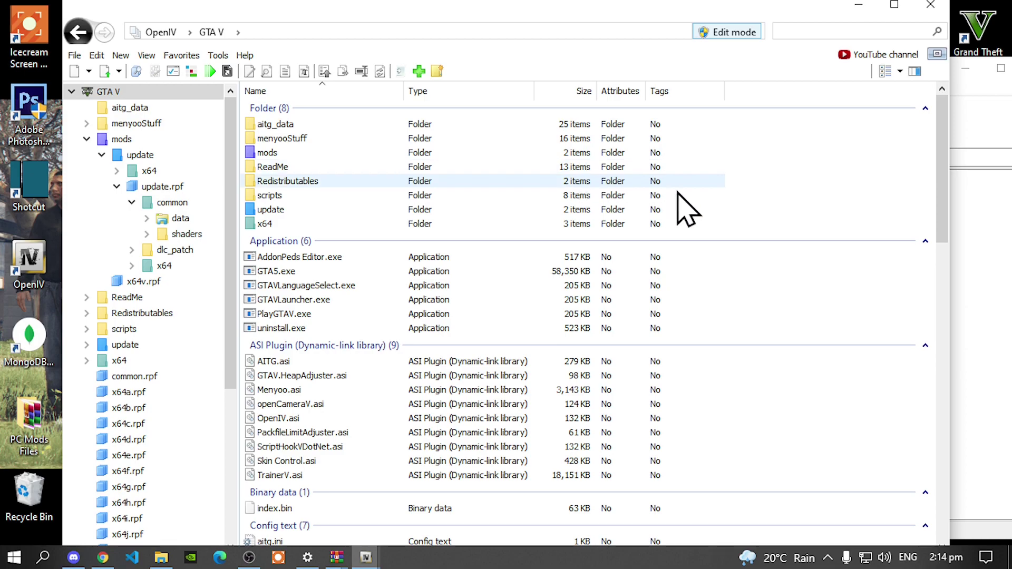
left_click(865, 10)
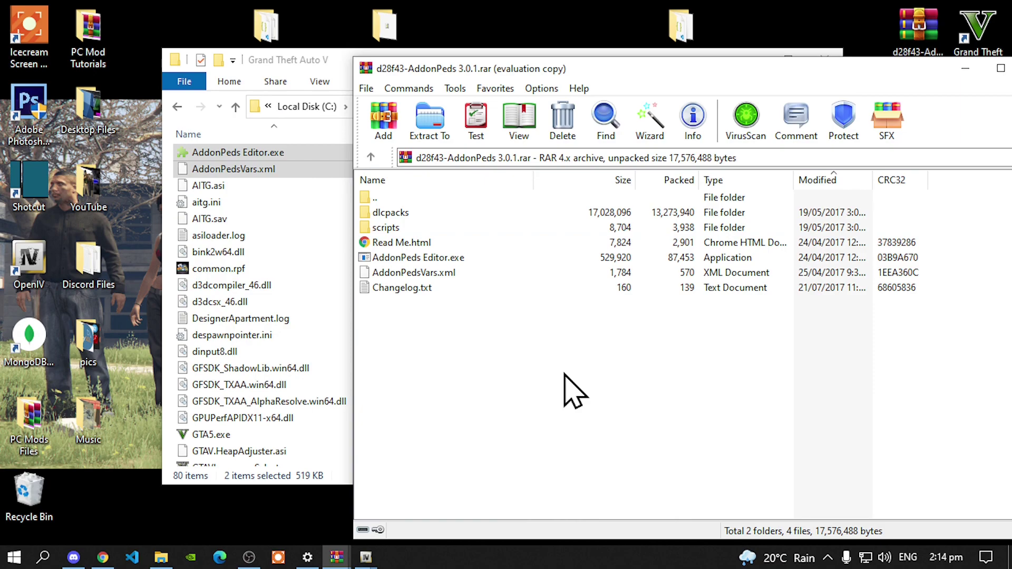
Bring up the PedSelector.rar archive beside the Grand Theft Auto V folder and open the game's scripts folder
left_click(338, 559)
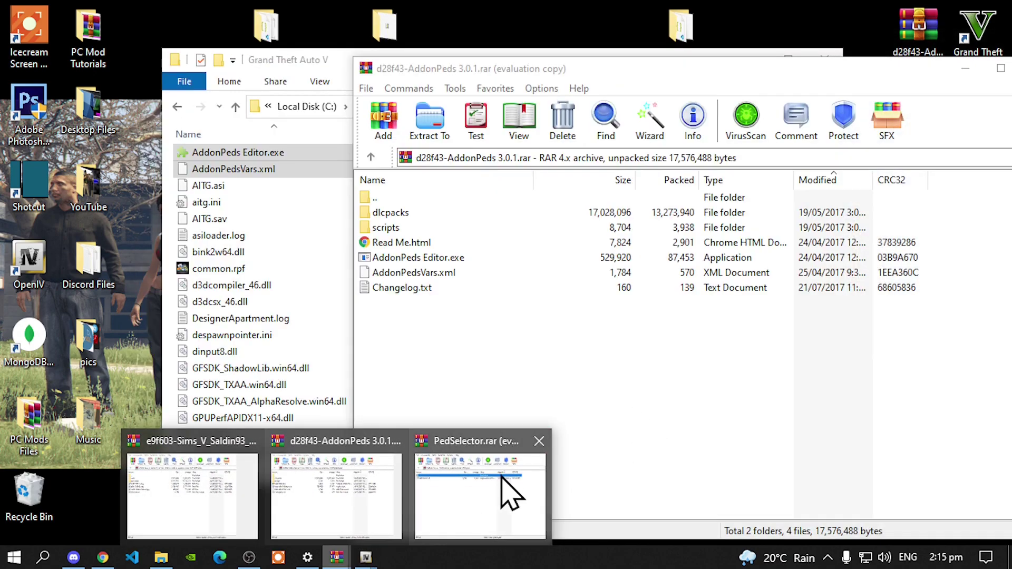
left_click(517, 459)
left_click_drag(276, 63, 583, 61)
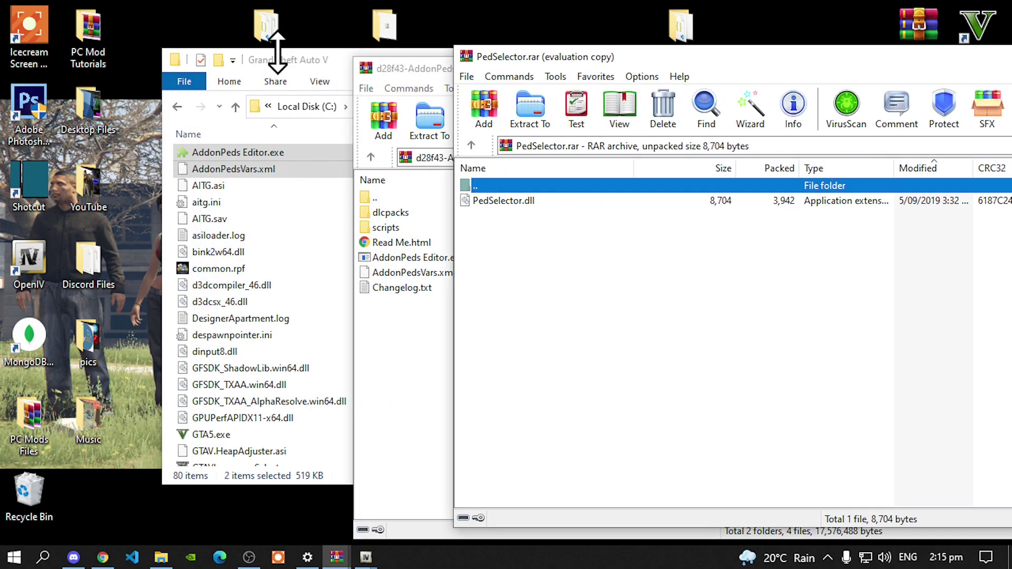
left_click_drag(280, 59, 224, 79)
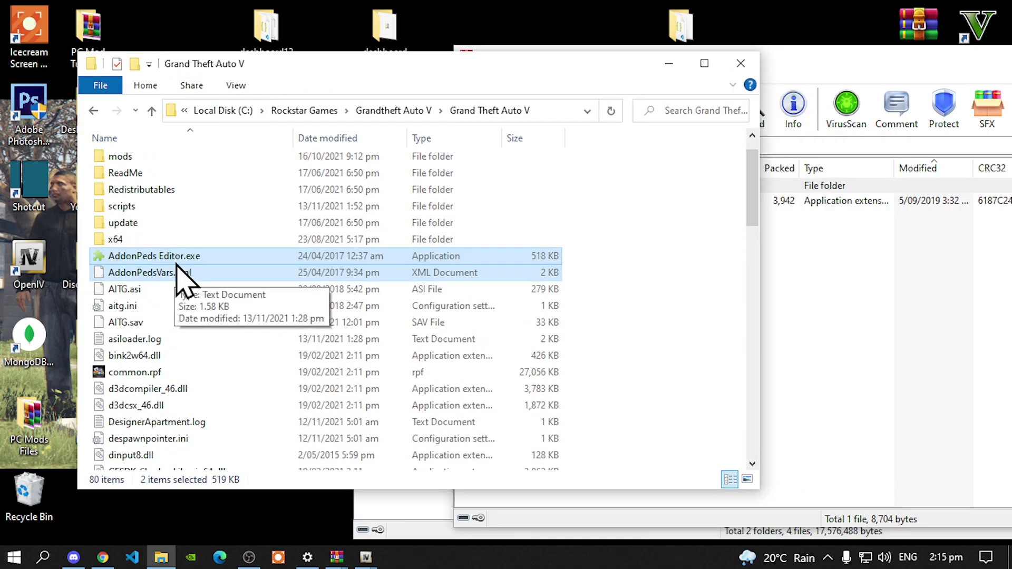
scroll(185, 285, "up", 1)
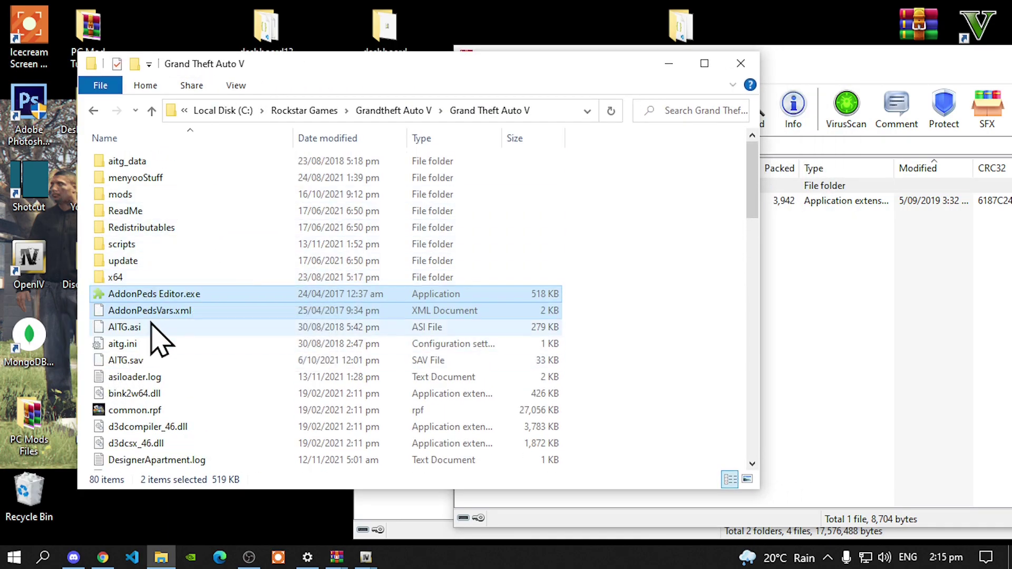
left_click(115, 249)
double_click(115, 249)
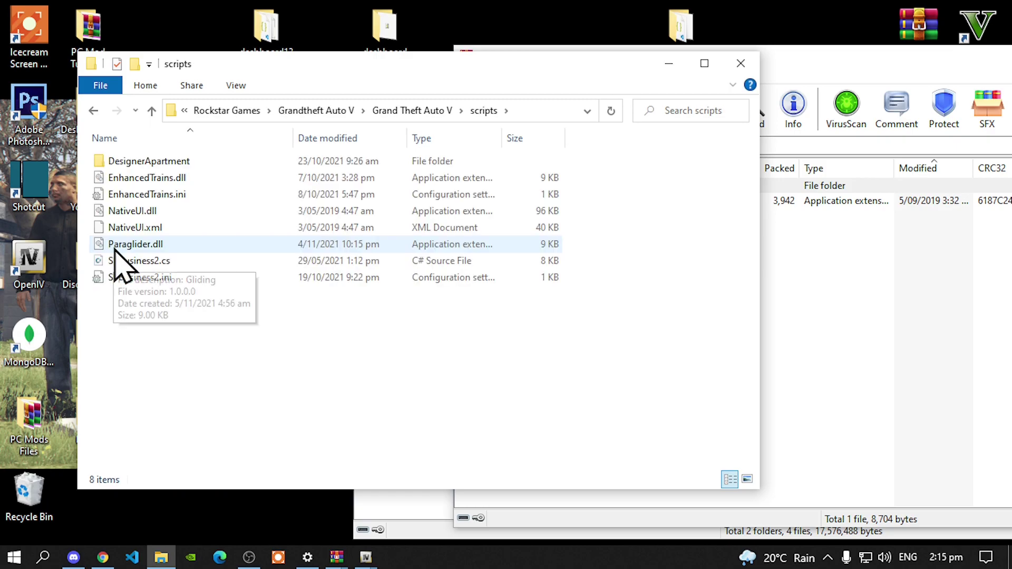
Check the scripts folder for the NativeUI.dll and NativeUI.xml files
left_click(141, 212)
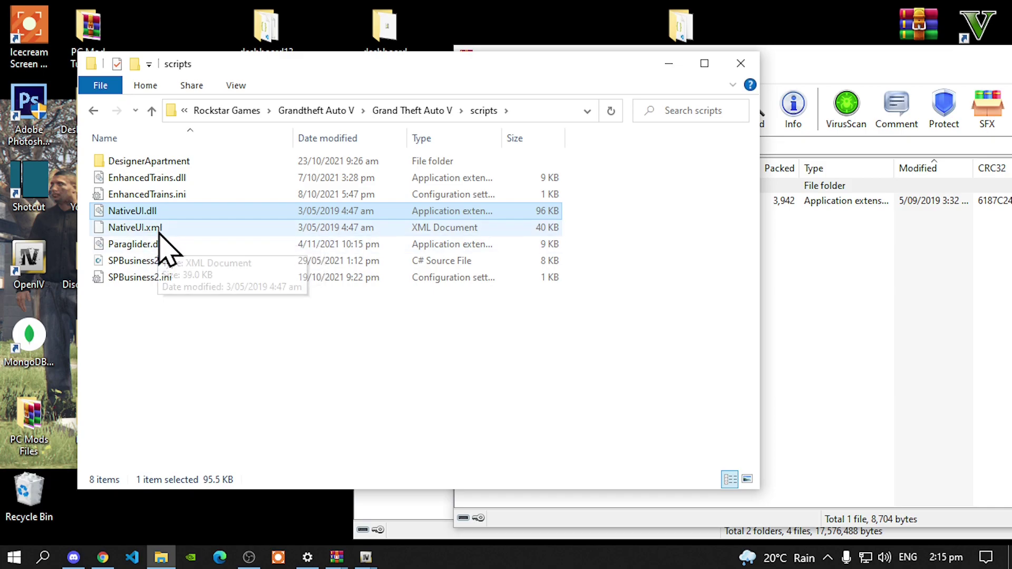
left_click(160, 229)
left_click(158, 213)
left_click(161, 230)
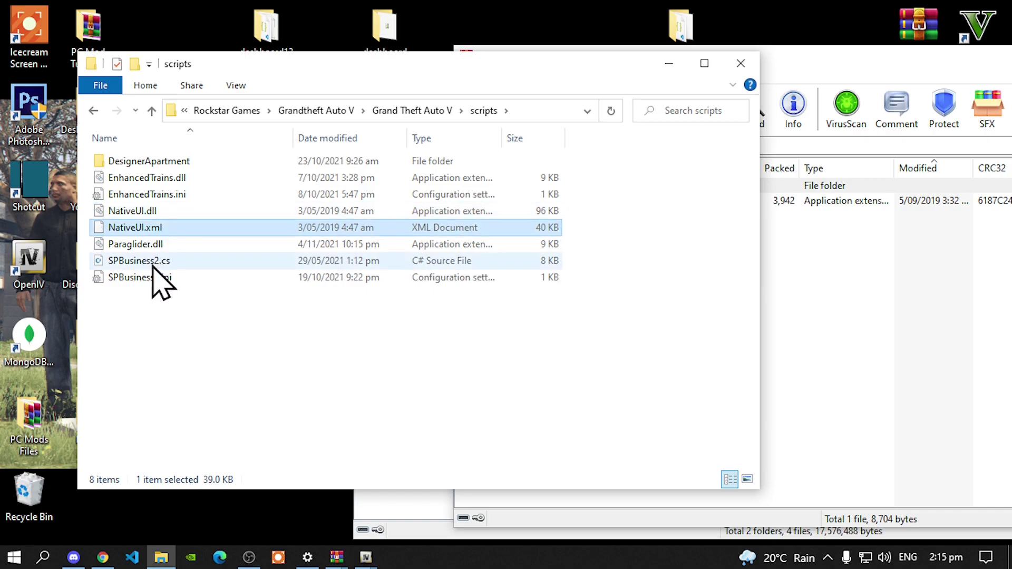
left_click(153, 300)
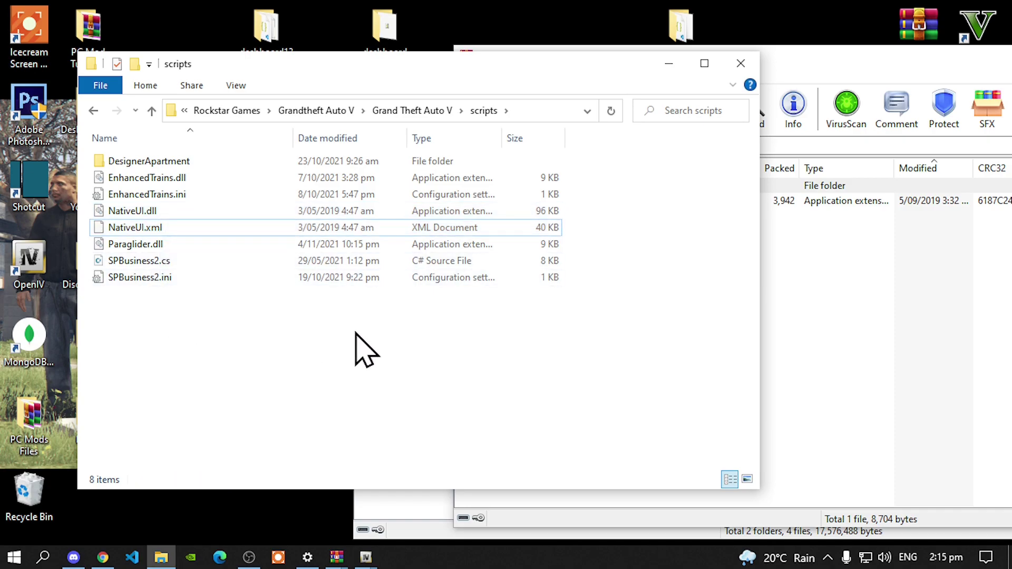
Copy PedSelector.dll from the PedSelector.rar archive into the game's scripts folder
left_click(872, 337)
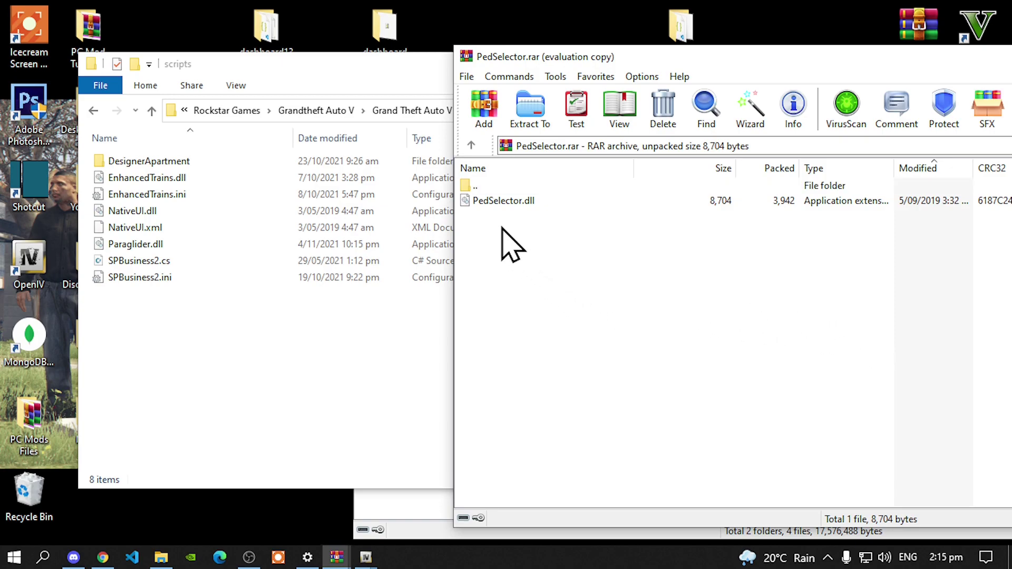
left_click(487, 203)
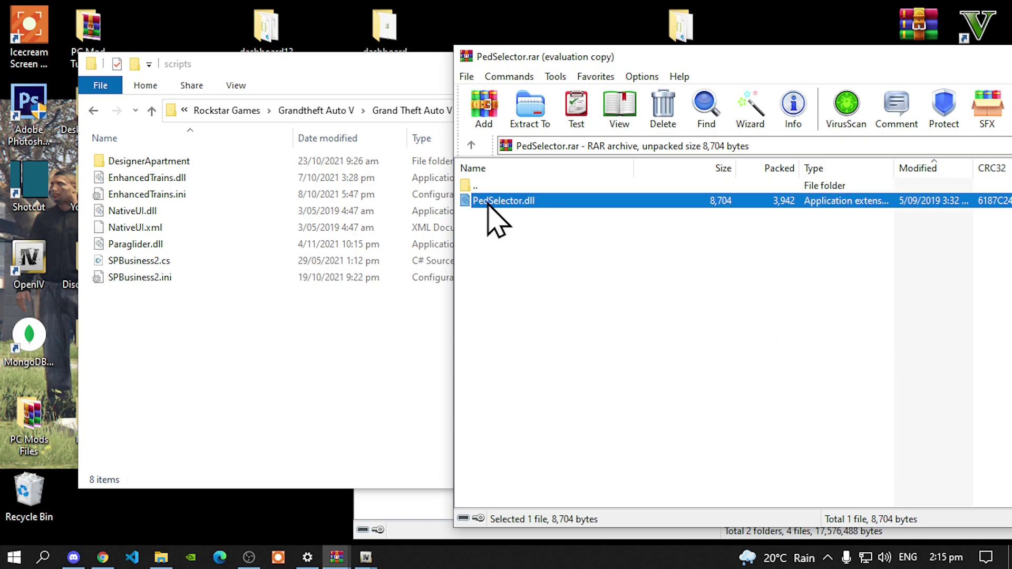
left_click_drag(514, 205, 222, 340)
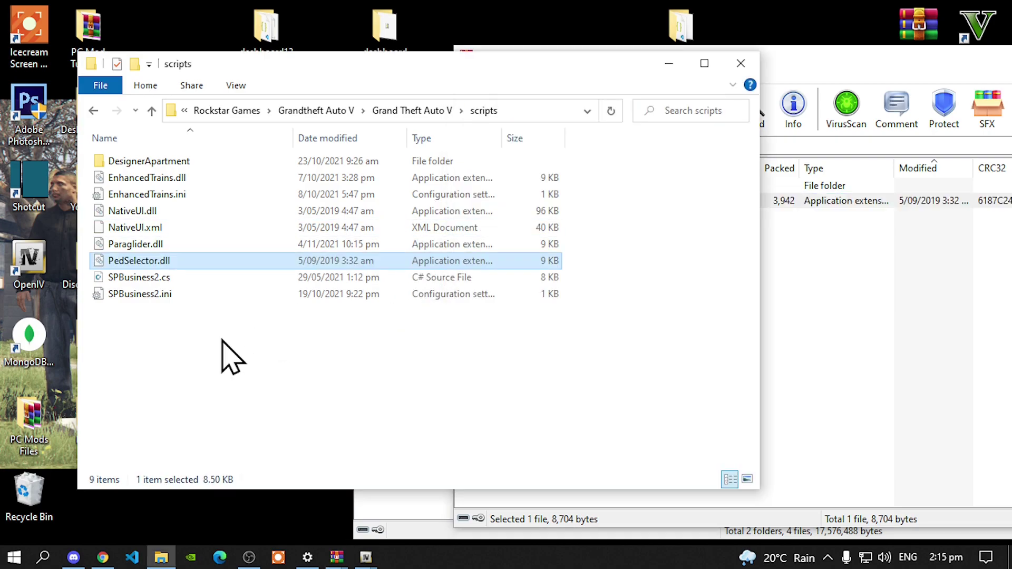
left_click(222, 341)
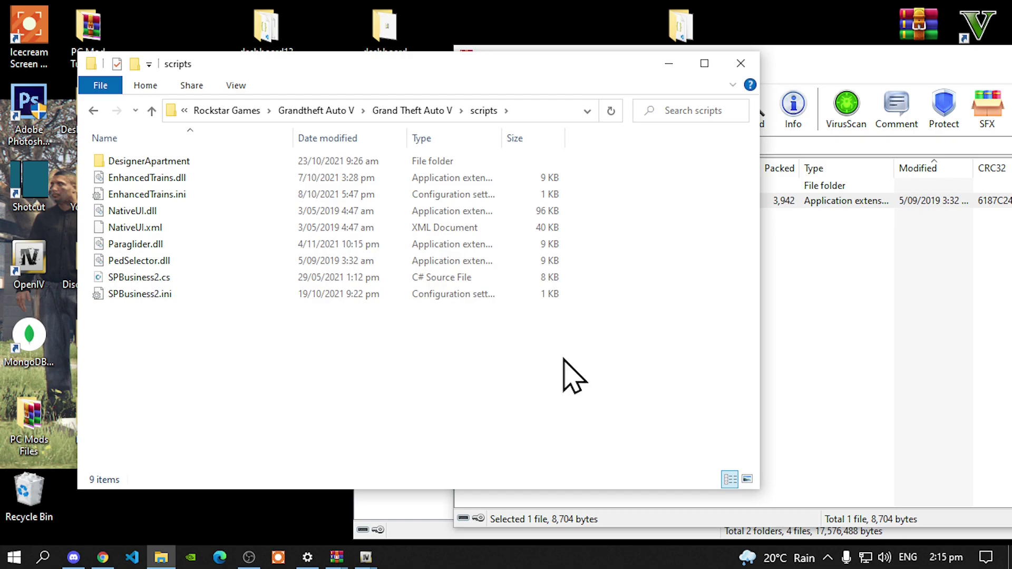
Return to the main Grand Theft Auto V folder and close the PedSelector.rar archive
left_click(407, 112)
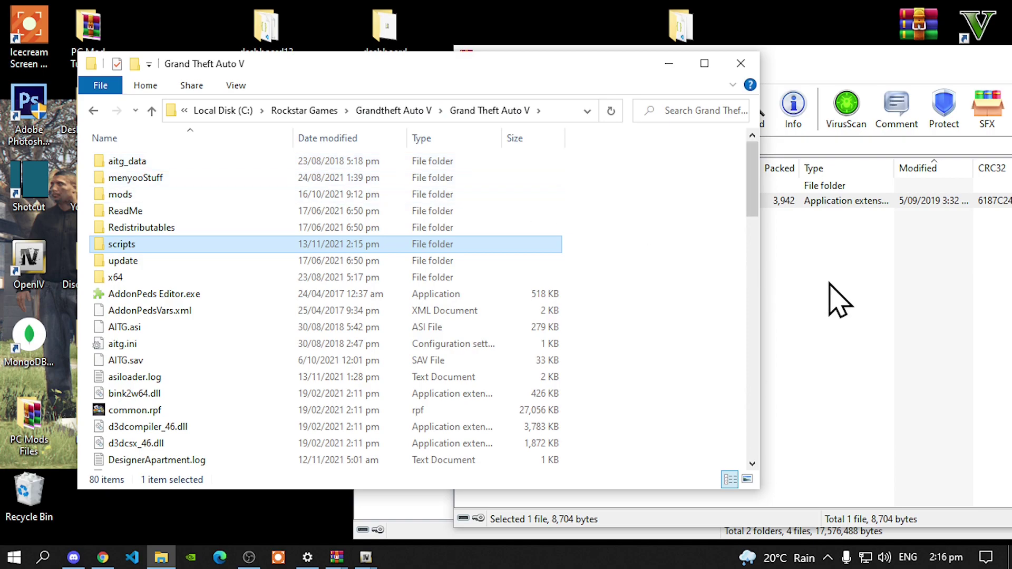
left_click(841, 295)
left_click_drag(798, 57, 471, 33)
left_click(806, 36)
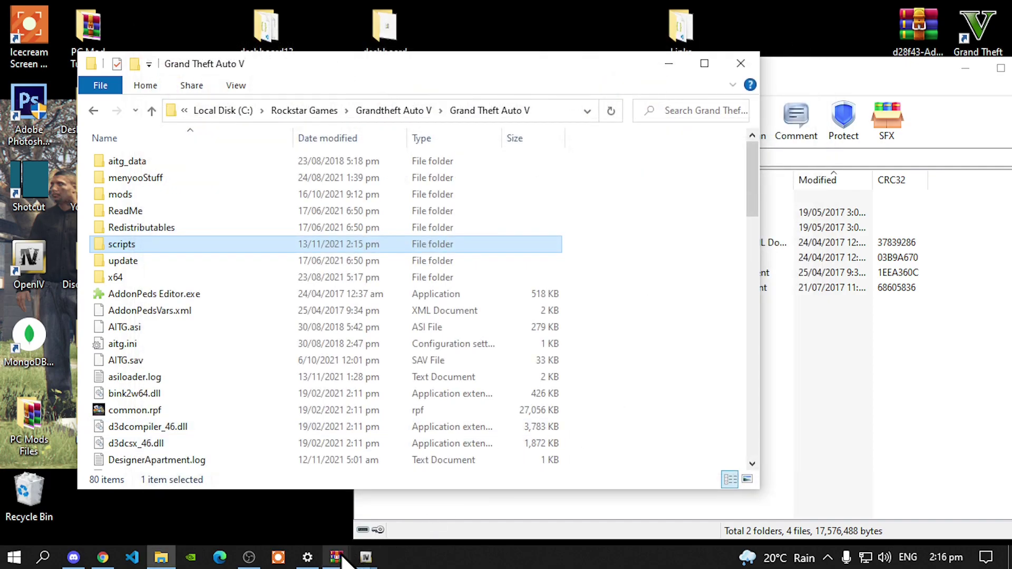
mouse_move(333, 564)
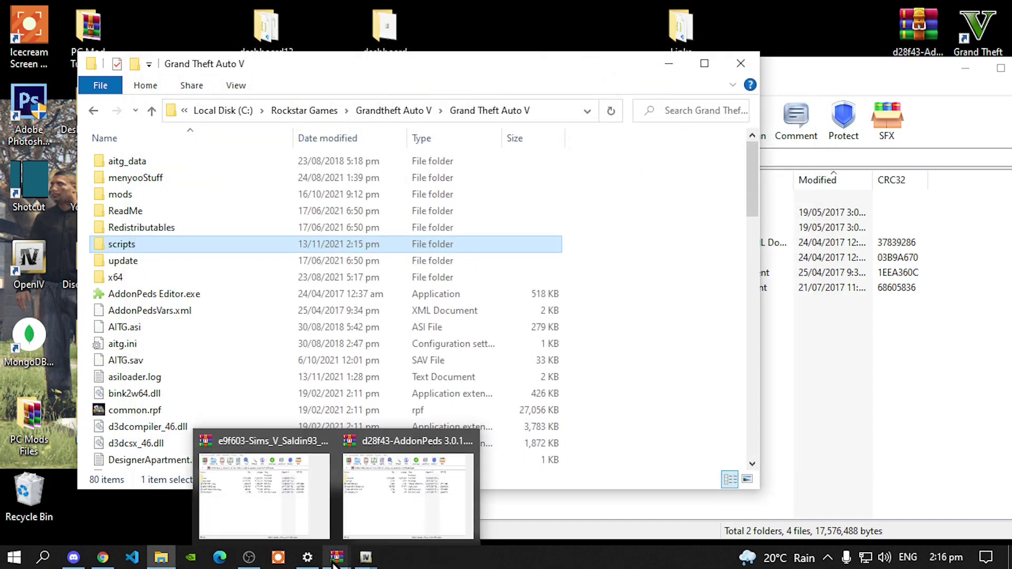
Bring up the Sims_V_Saldin93_v3.0.rar archive, check its Lana and Samantha folders, and place its window beside the game folder
left_click(265, 496)
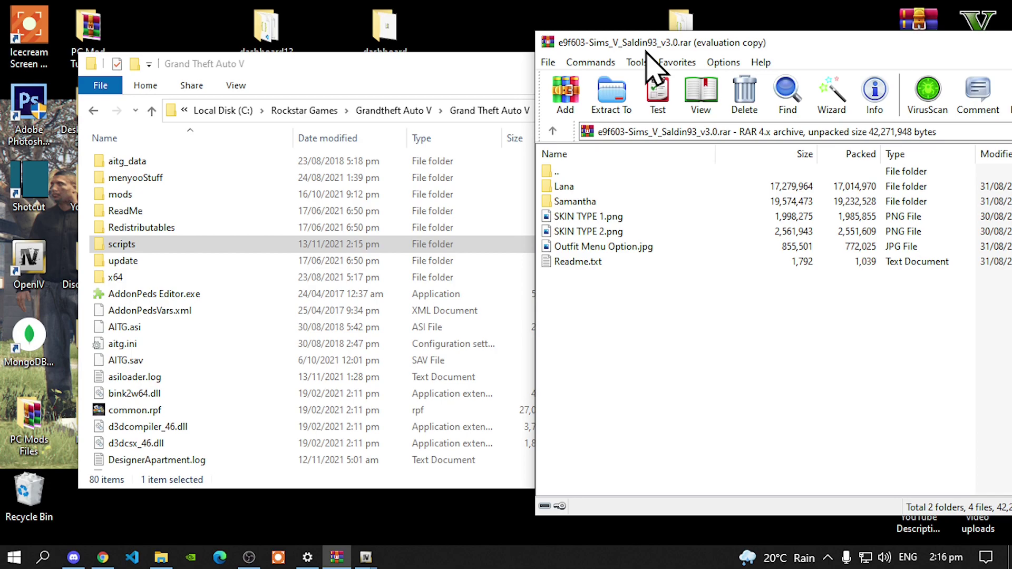
left_click(579, 191)
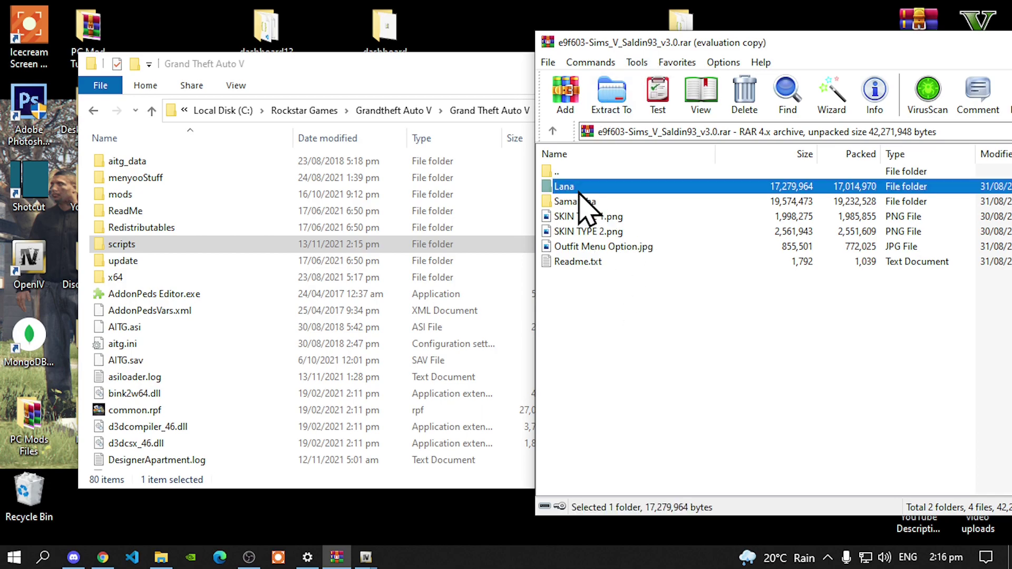
left_click(579, 201)
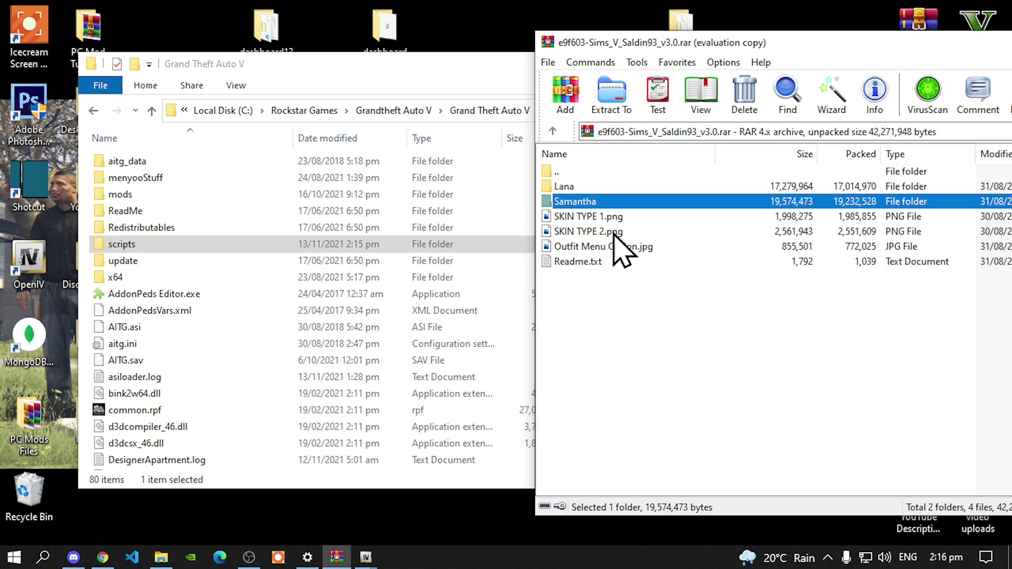
left_click(677, 369)
left_click_drag(575, 47, 722, 39)
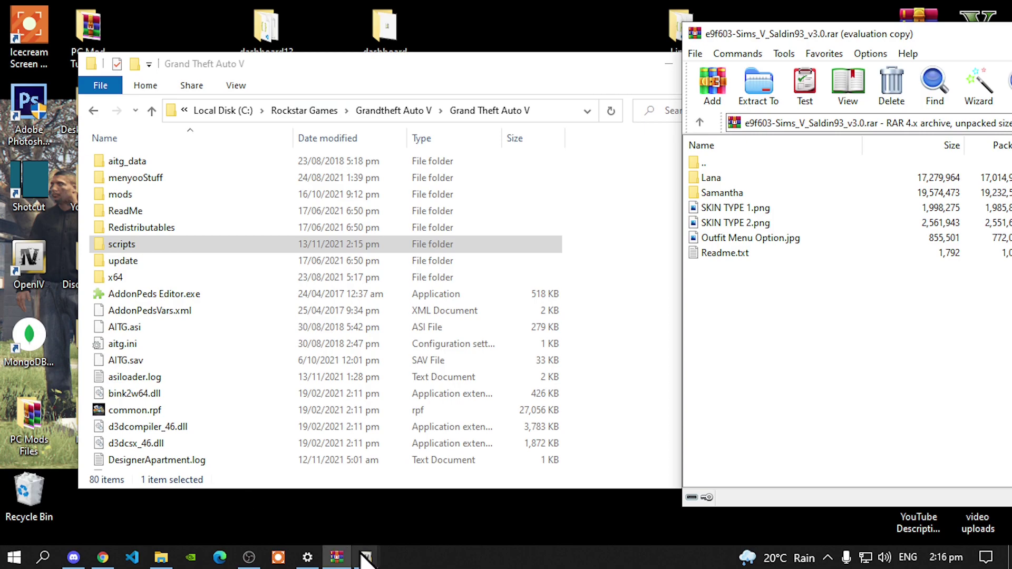
Switch to OpenIV and open mods/update/x64/dlcpacks/addonpeds/dlc.rpf/peds.rpf
mouse_move(366, 557)
left_click(385, 501)
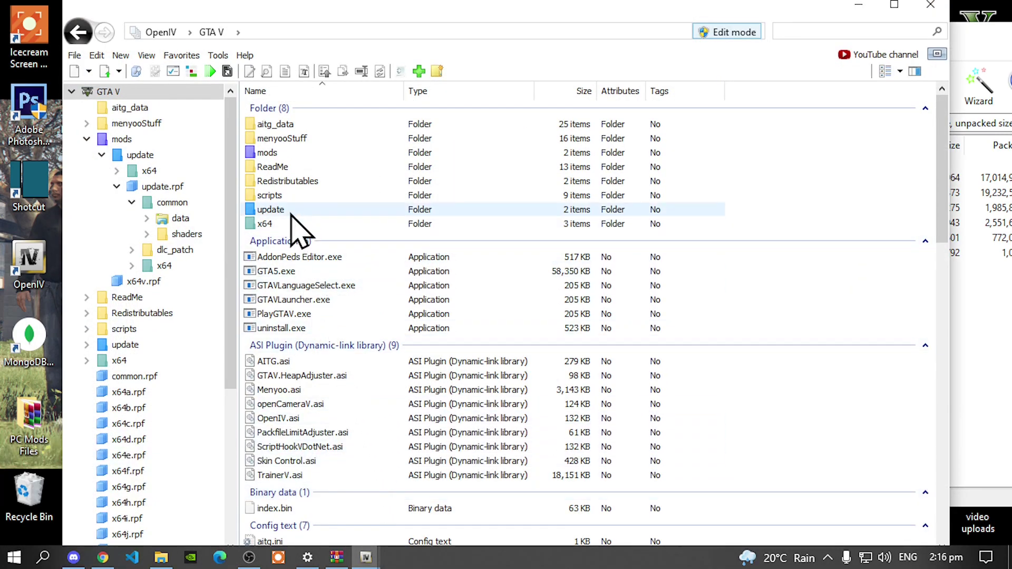
double_click(270, 156)
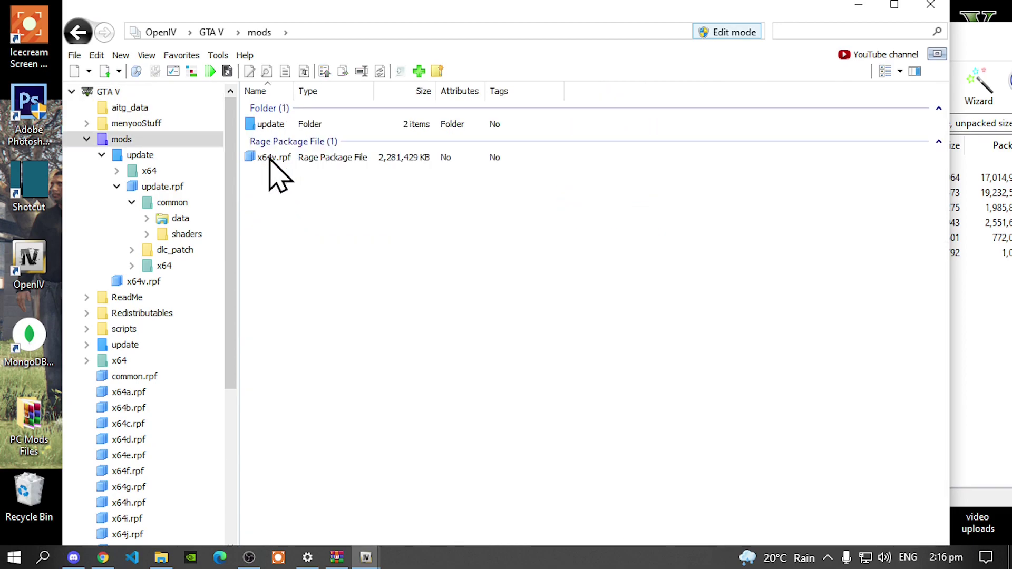
double_click(271, 127)
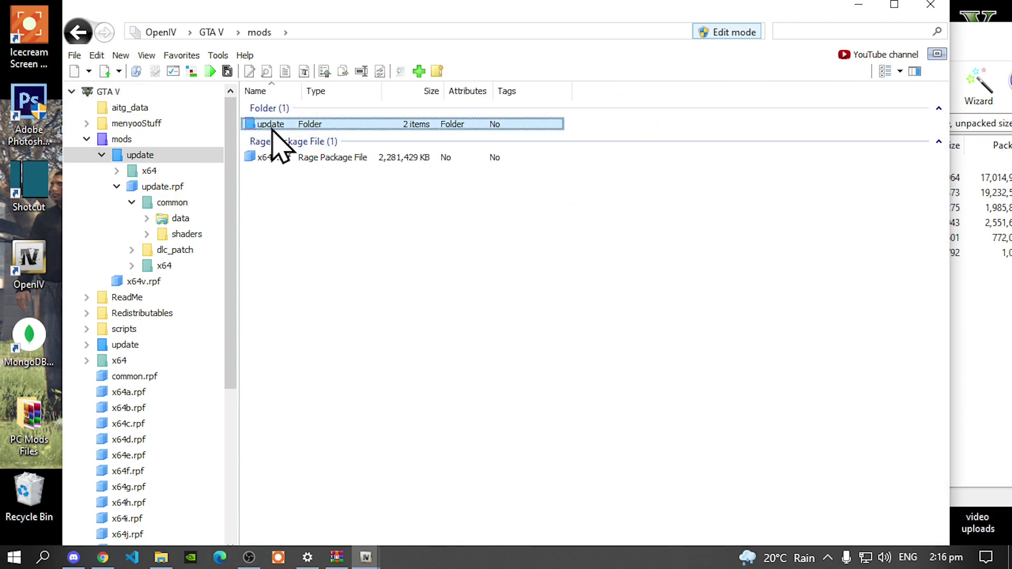
double_click(272, 126)
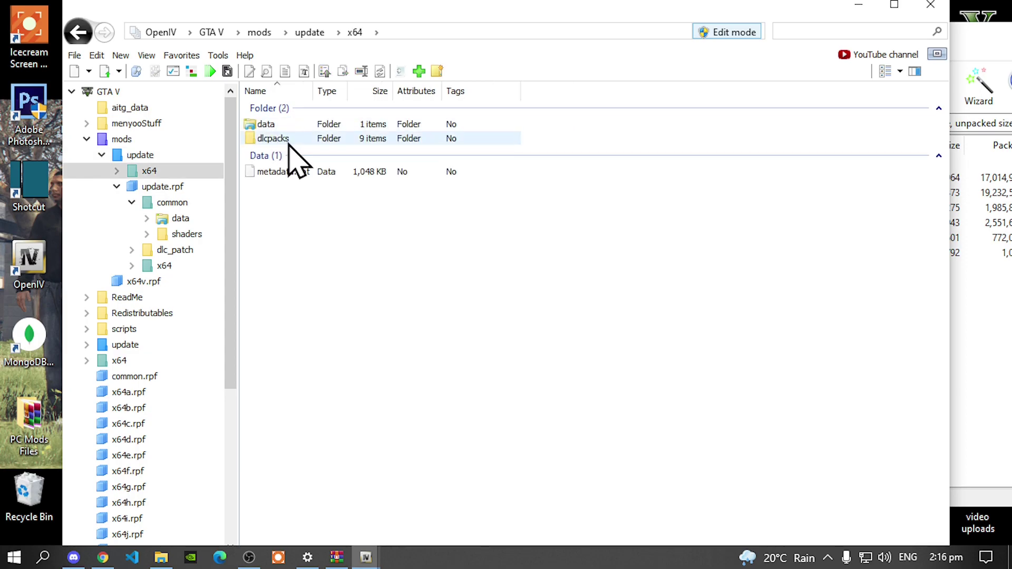
double_click(274, 138)
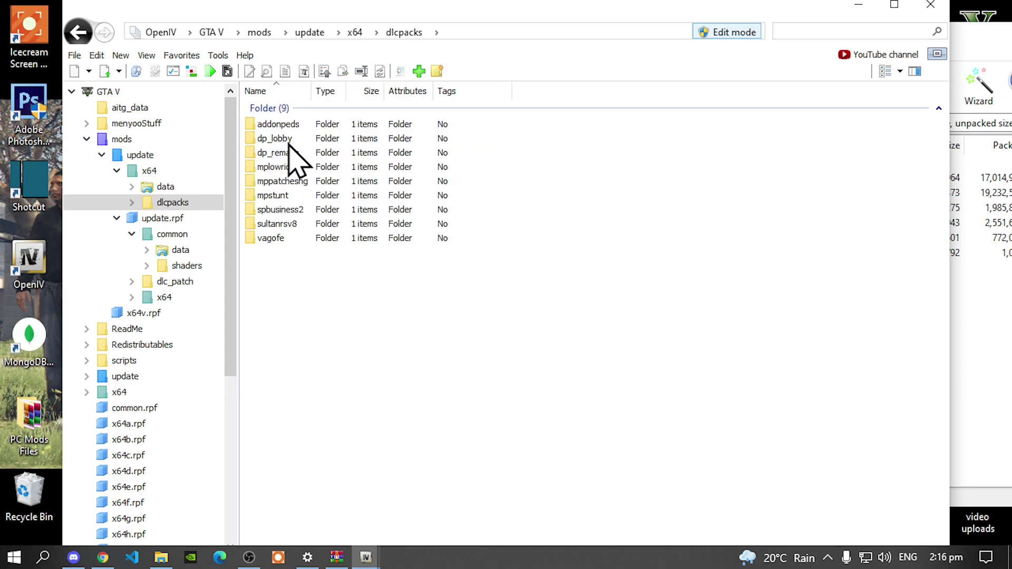
double_click(284, 128)
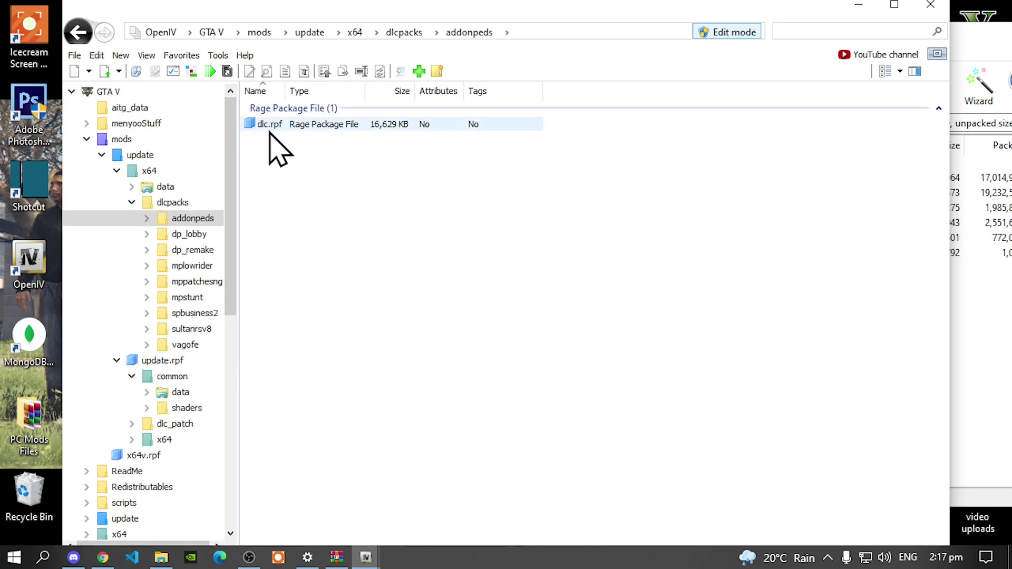
double_click(270, 125)
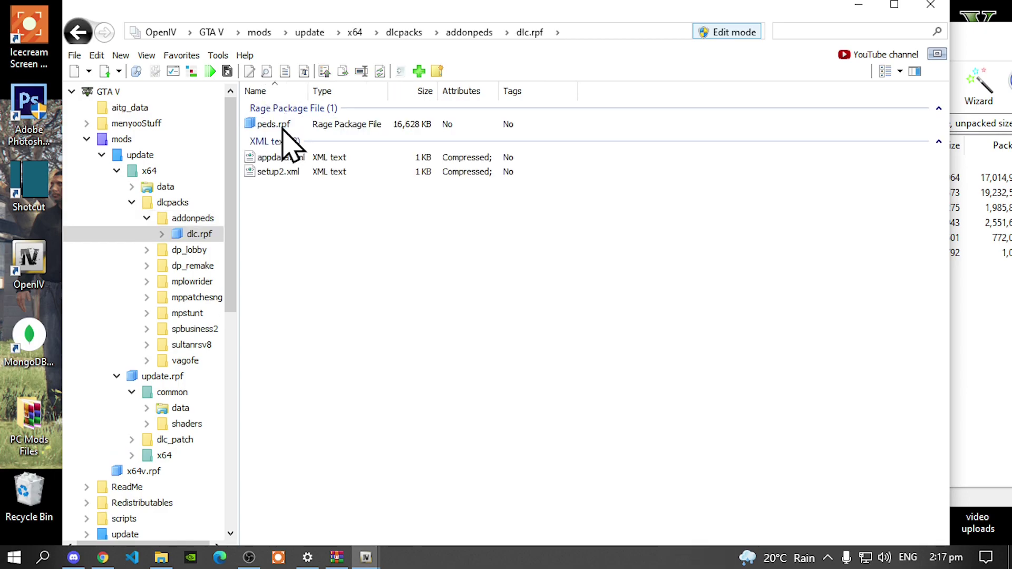
double_click(282, 127)
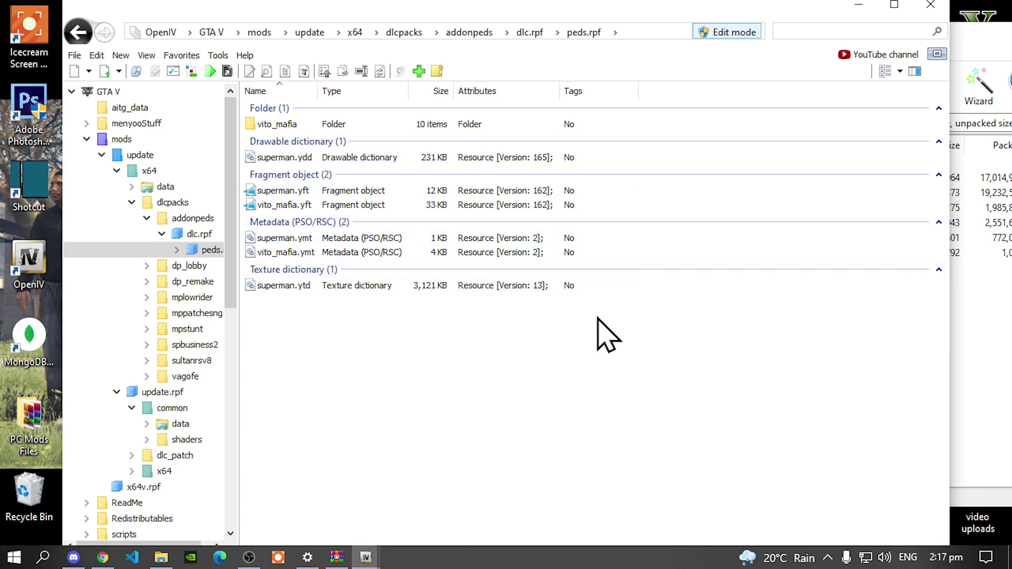
Copy the Lana .ymt, .yft, .ytd and .ydd files from the archive's Lana folder into peds.rpf
left_click(1006, 338)
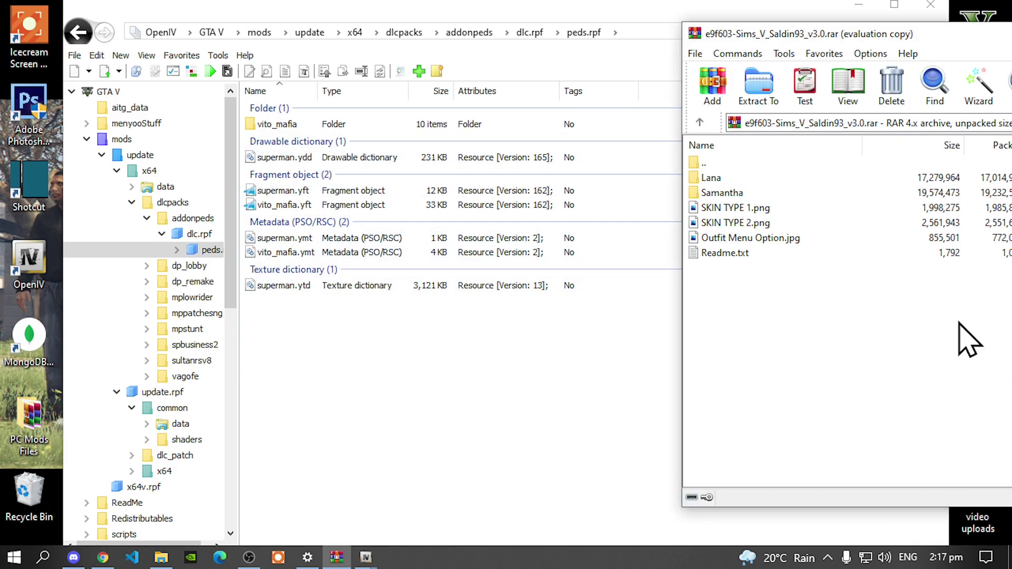
double_click(712, 178)
left_click_drag(796, 260, 336, 373)
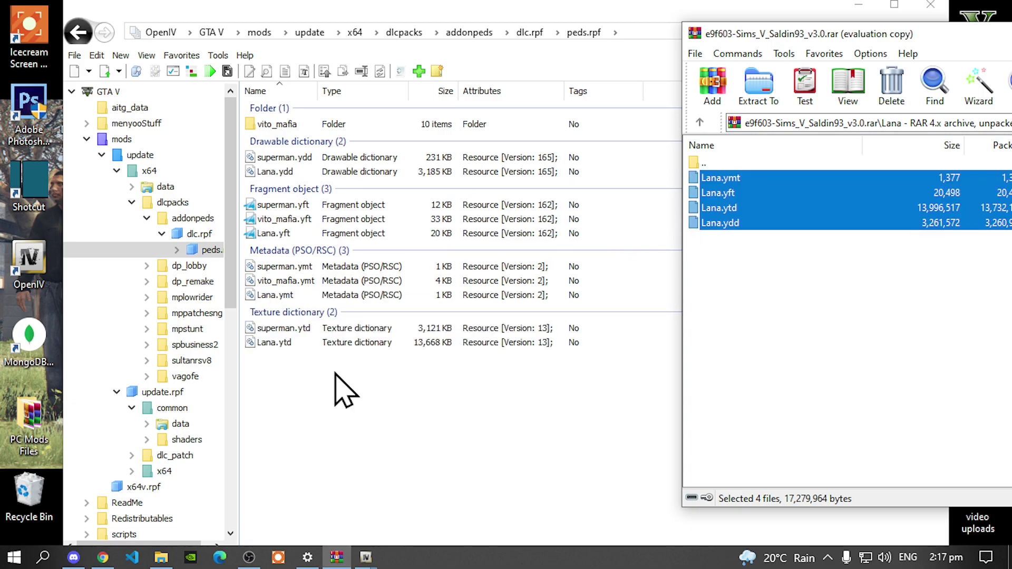
left_click(764, 259)
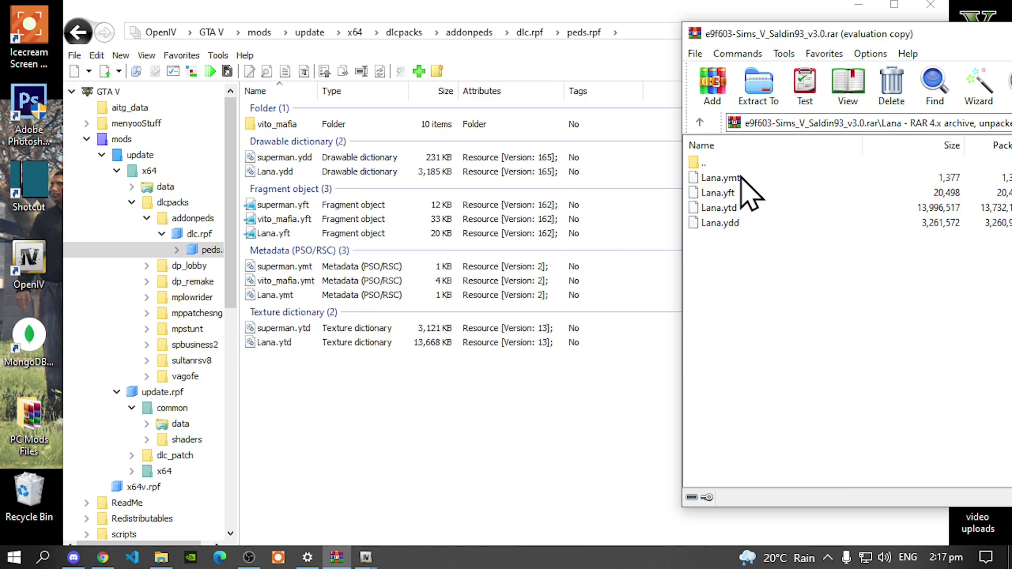
Copy the Sam .ydd, .ymt, .ytd and .yft files from the archive's Samantha folder into peds.rpf
double_click(721, 164)
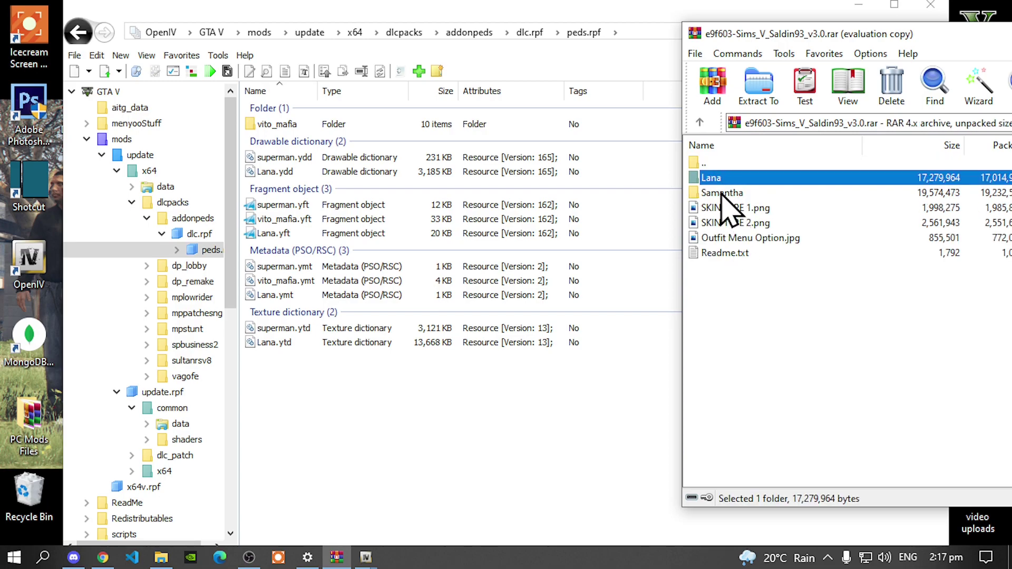
double_click(722, 193)
left_click_drag(816, 298, 441, 407)
left_click(807, 335)
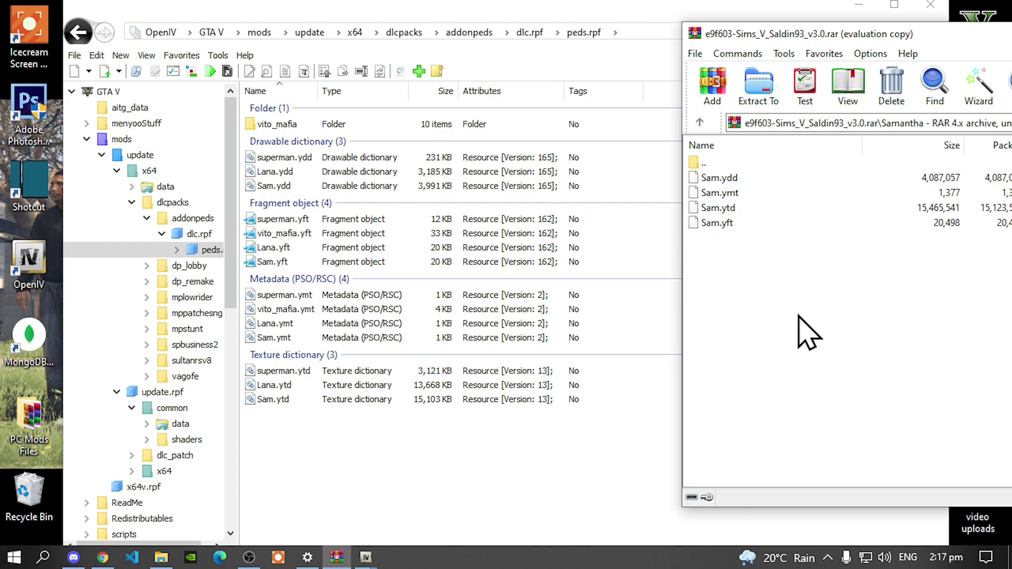
Return to the top level of the Sims_V_Saldin93_v3.0.rar archive and close it
key("BackSpace")
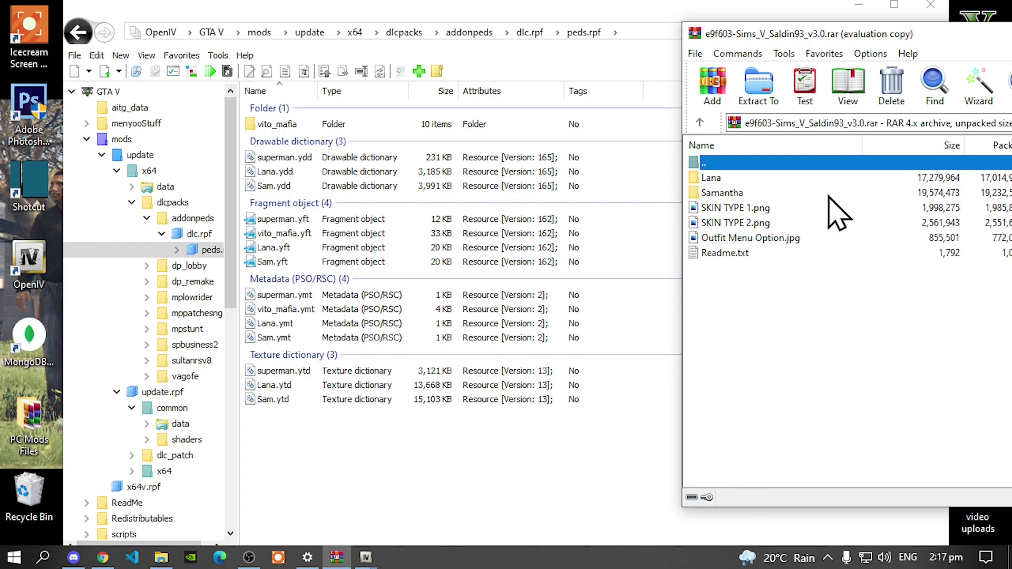
left_click_drag(797, 36, 376, 19)
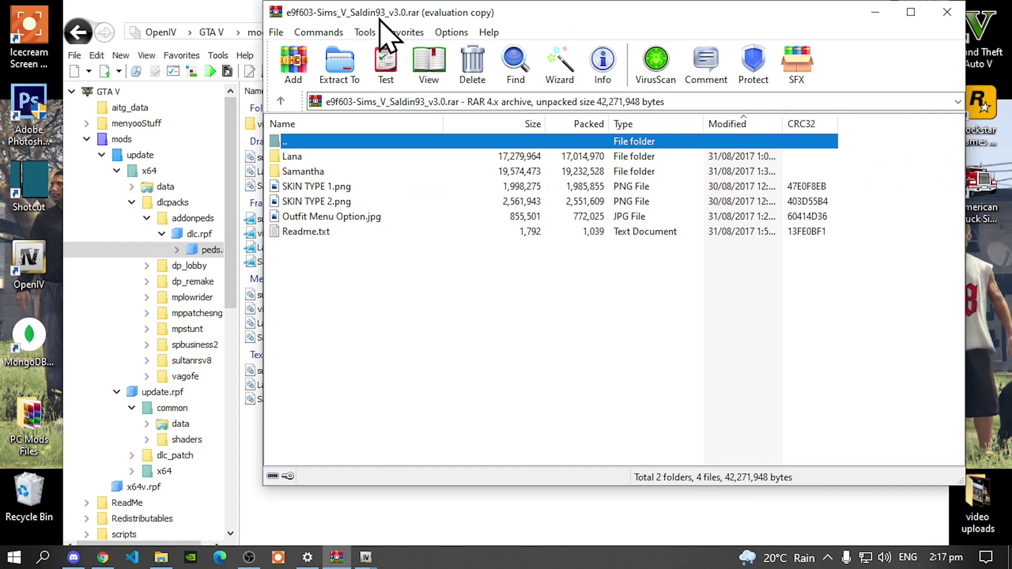
left_click(952, 15)
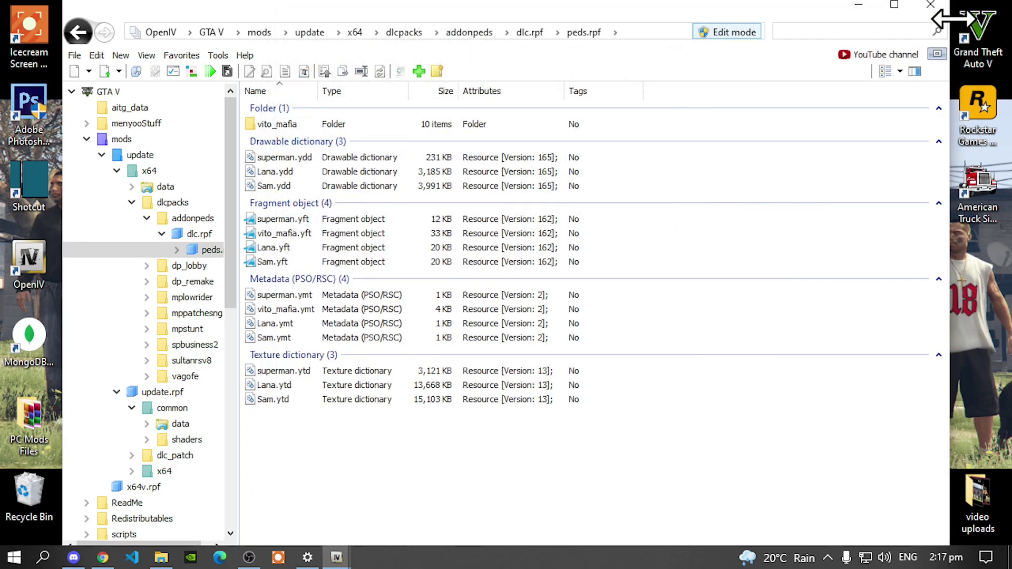
Turn off edit mode in OpenIV, go back to the GTA V root and close the OpenIV window
left_click(734, 32)
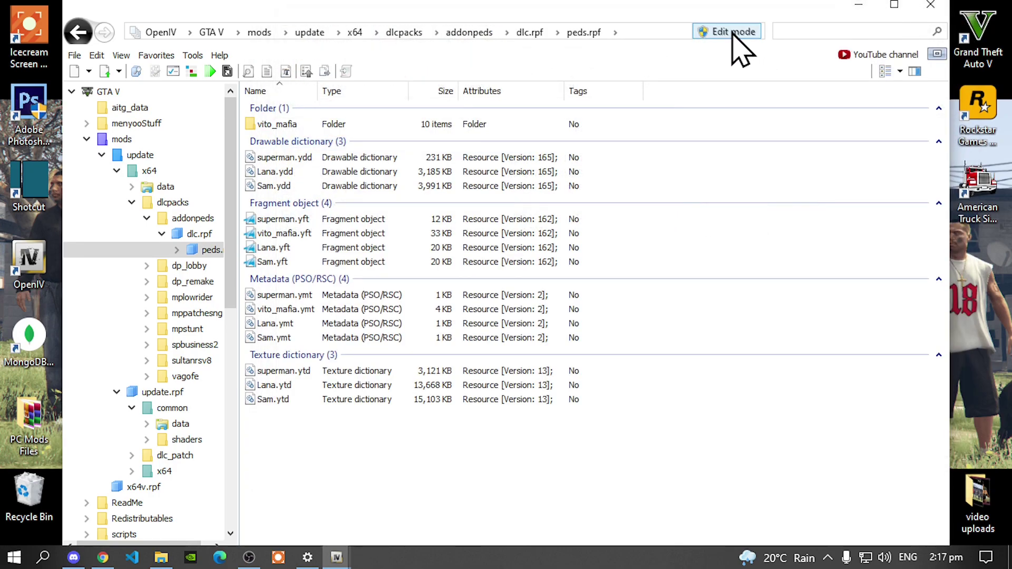
left_click(211, 33)
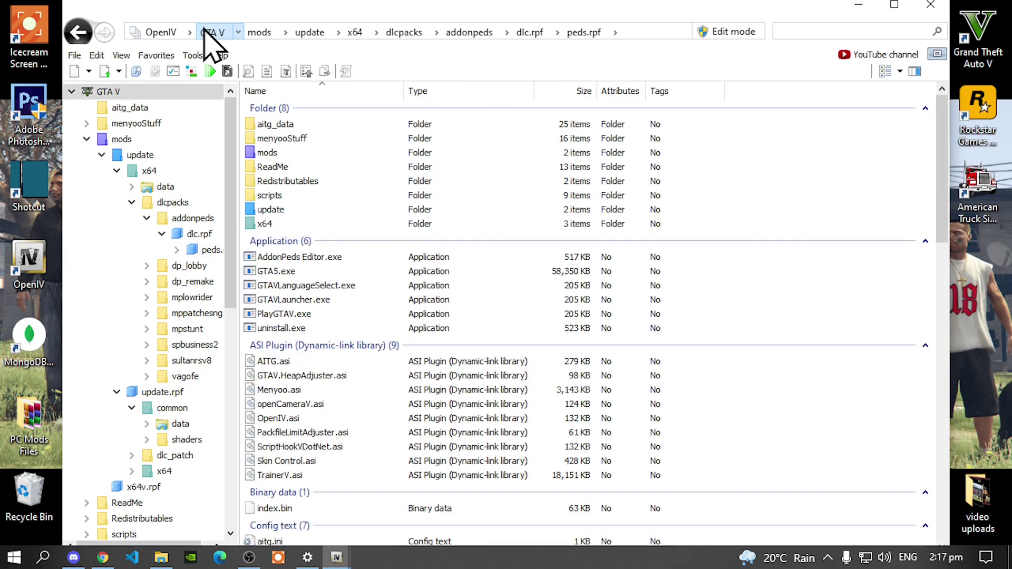
left_click(938, 11)
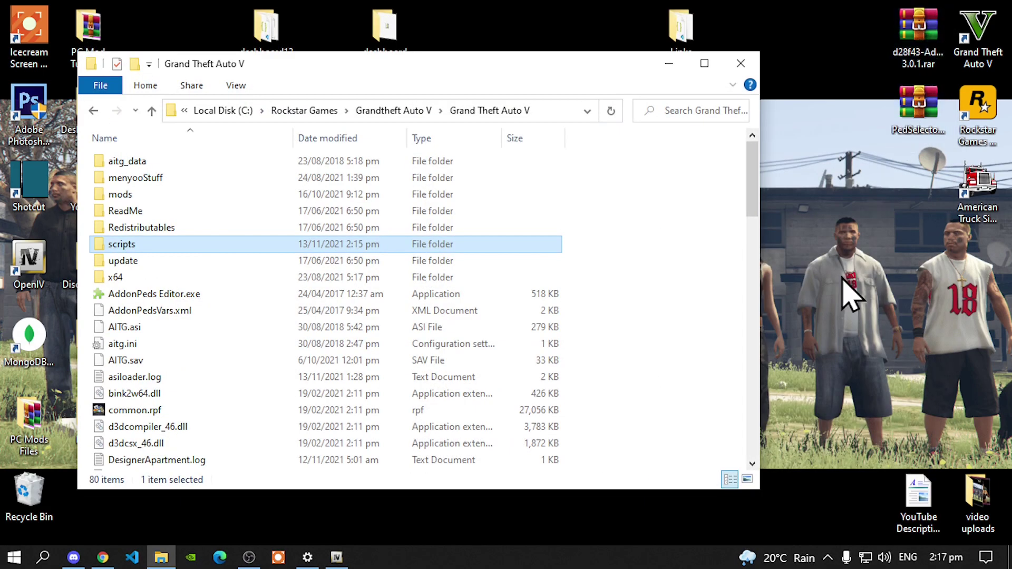
Run AddonPeds Editor.exe from the Grand Theft Auto V folder as administrator
left_click(690, 298)
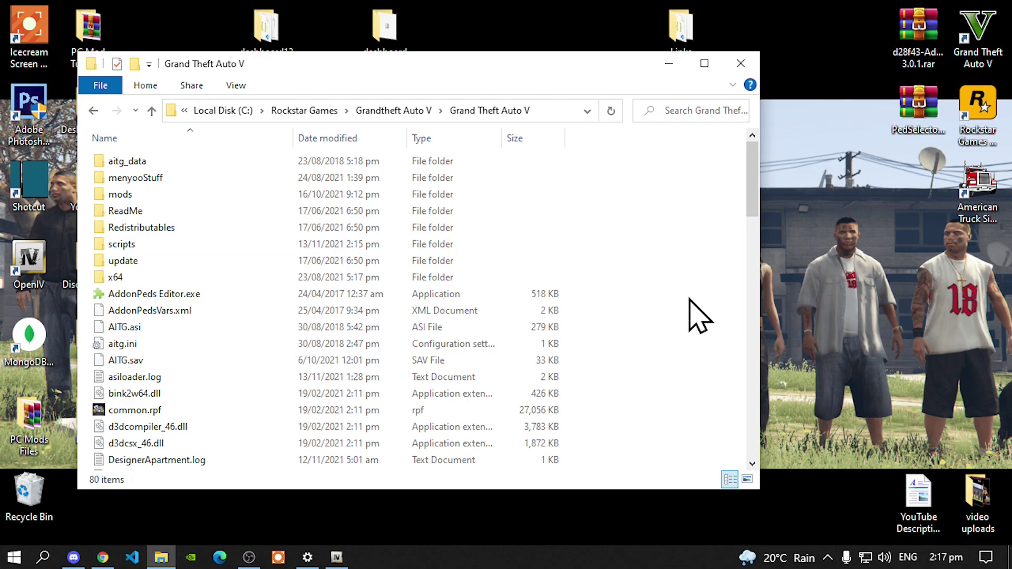
right_click(142, 302)
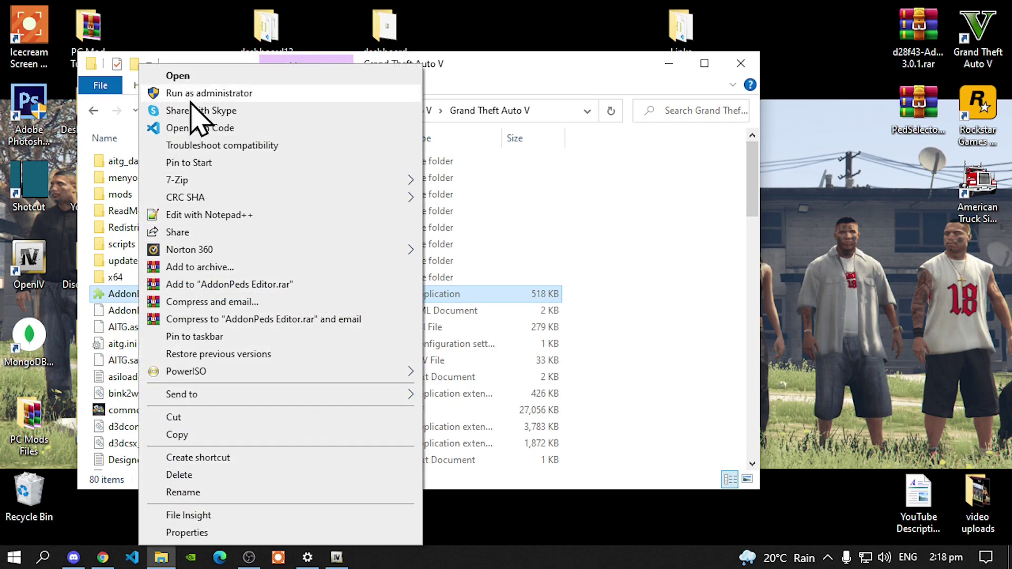
left_click(191, 93)
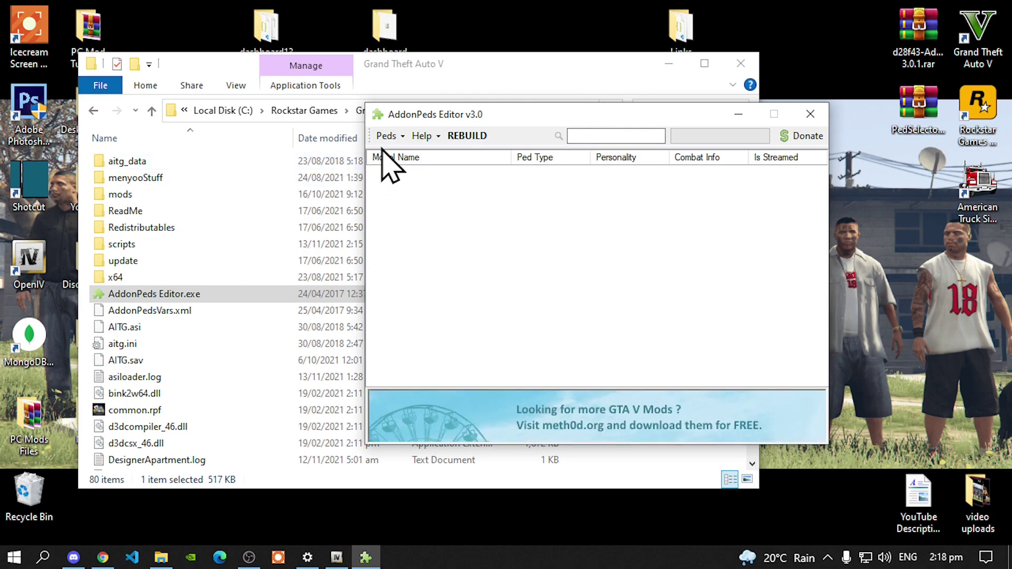
Add a new ped with model name Sam, ped type Female and Is Streamed set to false
left_click(403, 138)
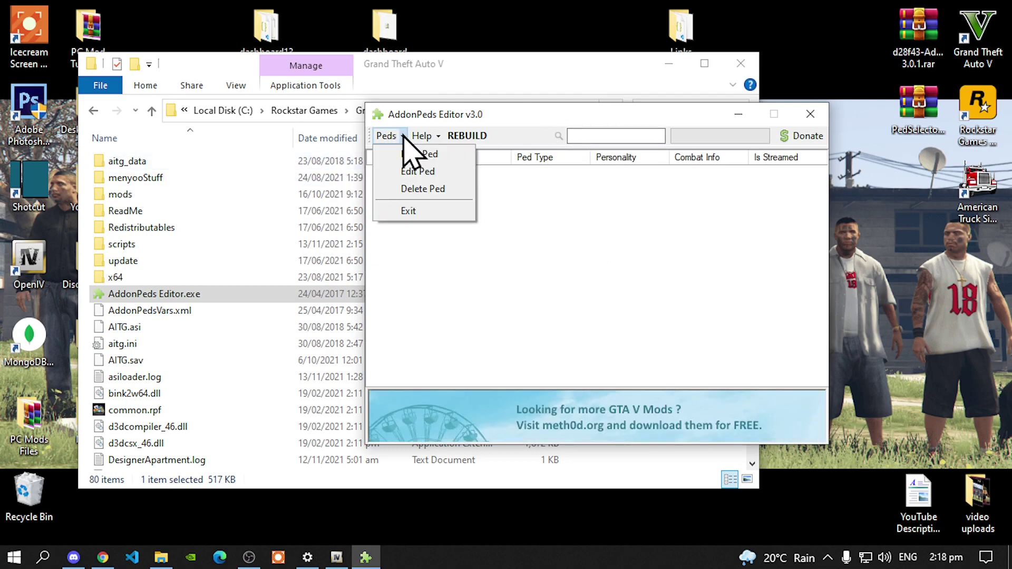
left_click(414, 154)
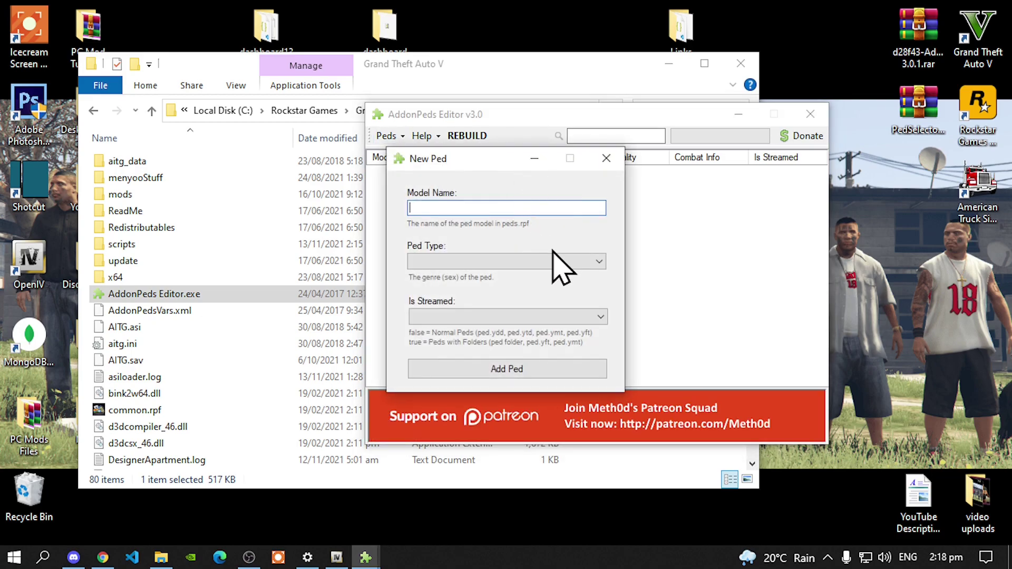
type("Sam")
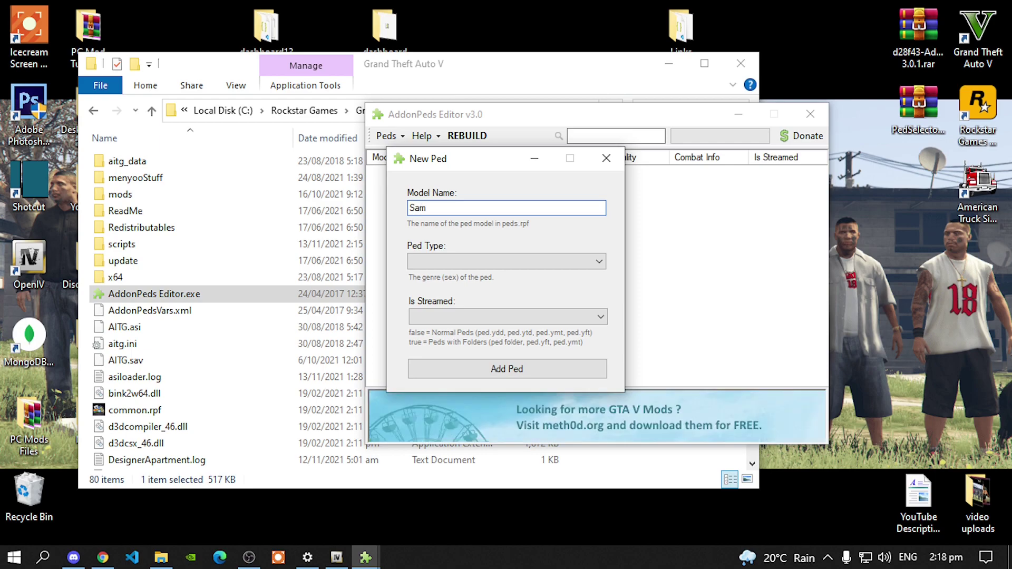
left_click(448, 262)
left_click(450, 286)
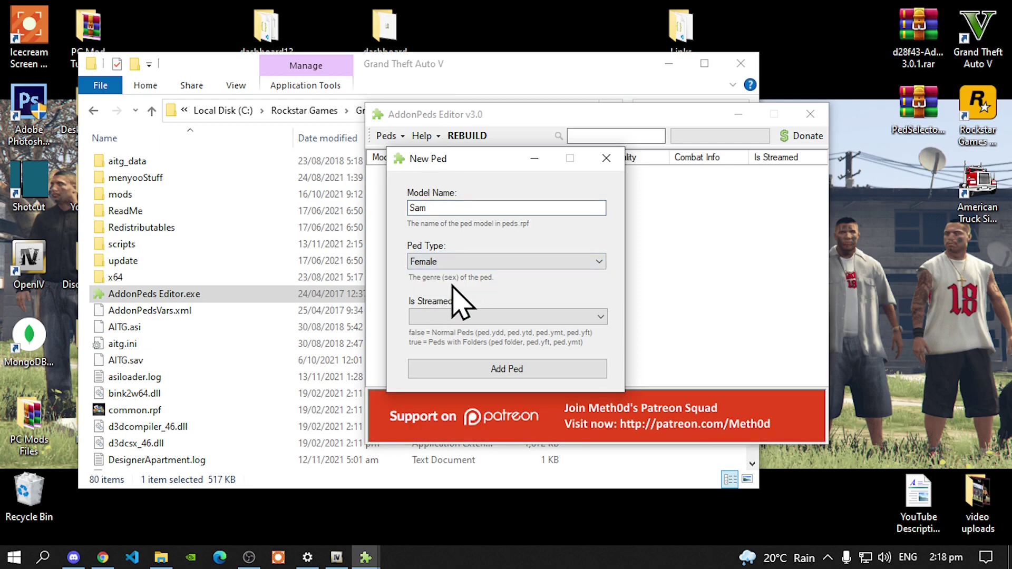
left_click(471, 317)
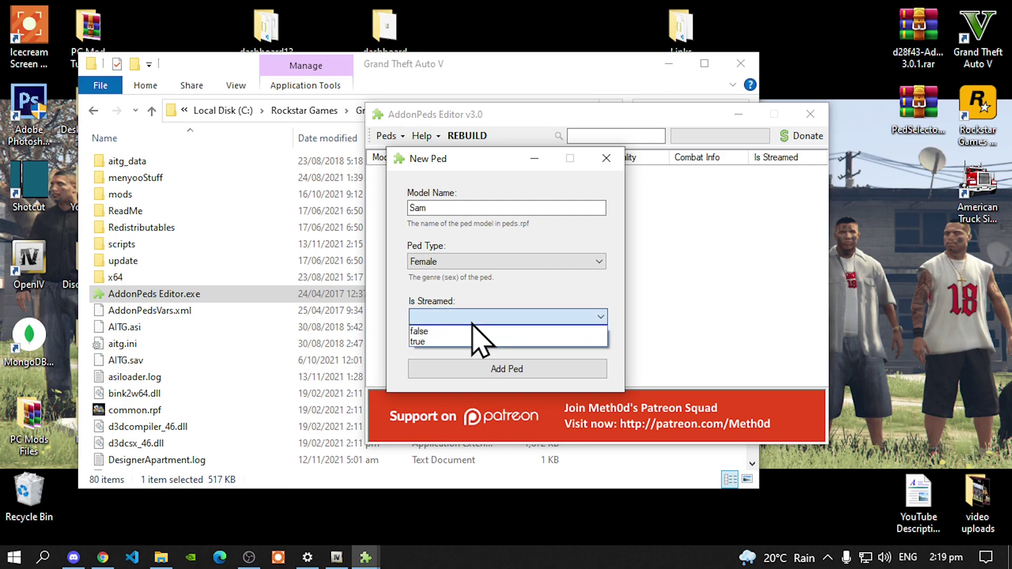
left_click(471, 333)
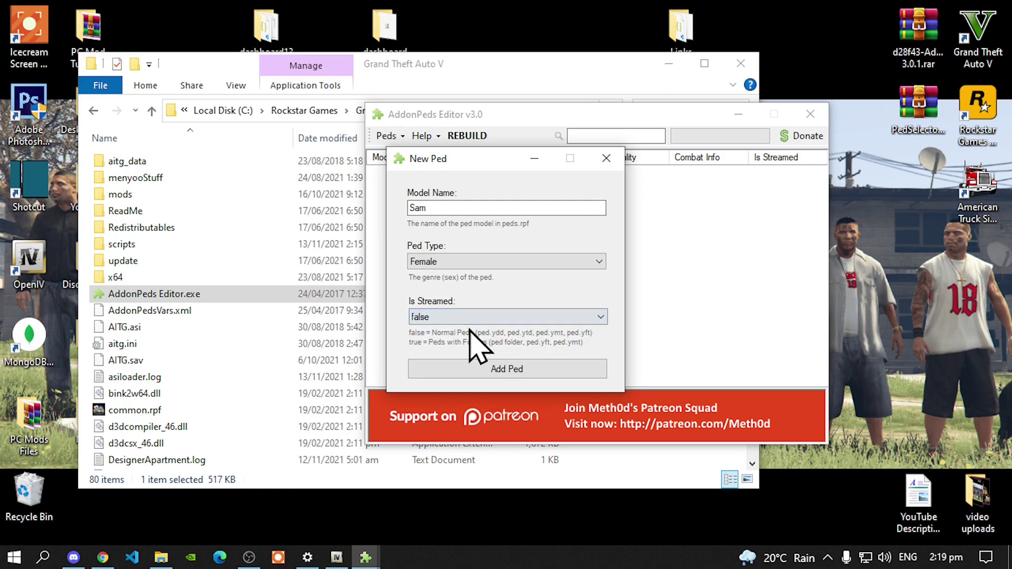
left_click(485, 372)
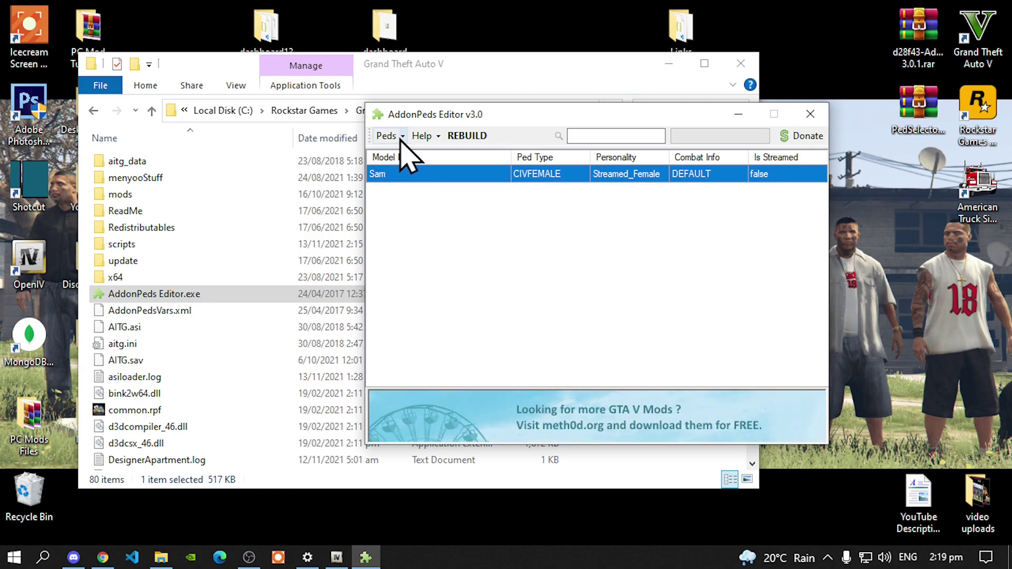
Add a new ped with model name Lana, ped type Female and Is Streamed set to false
left_click(389, 137)
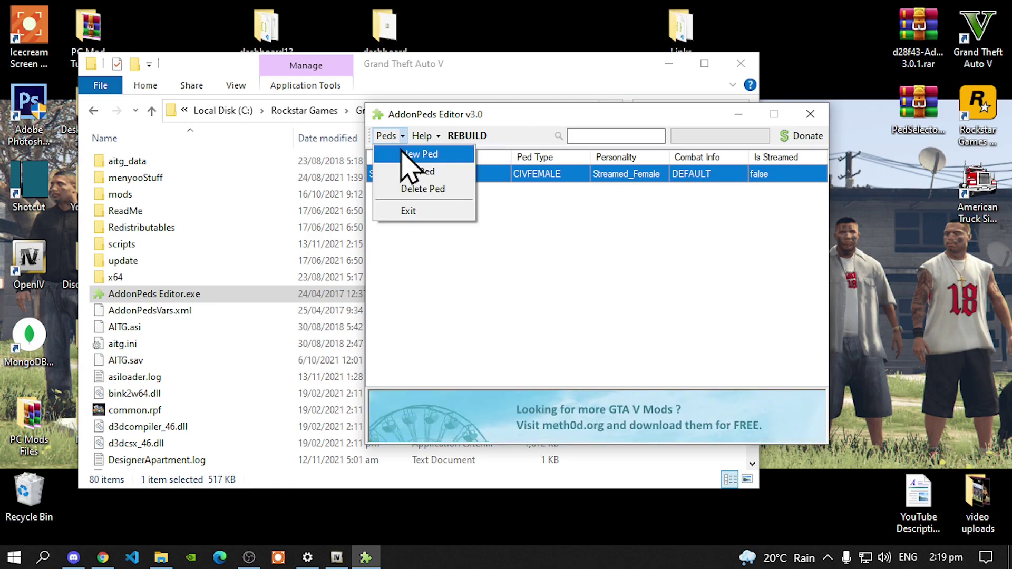
left_click(410, 158)
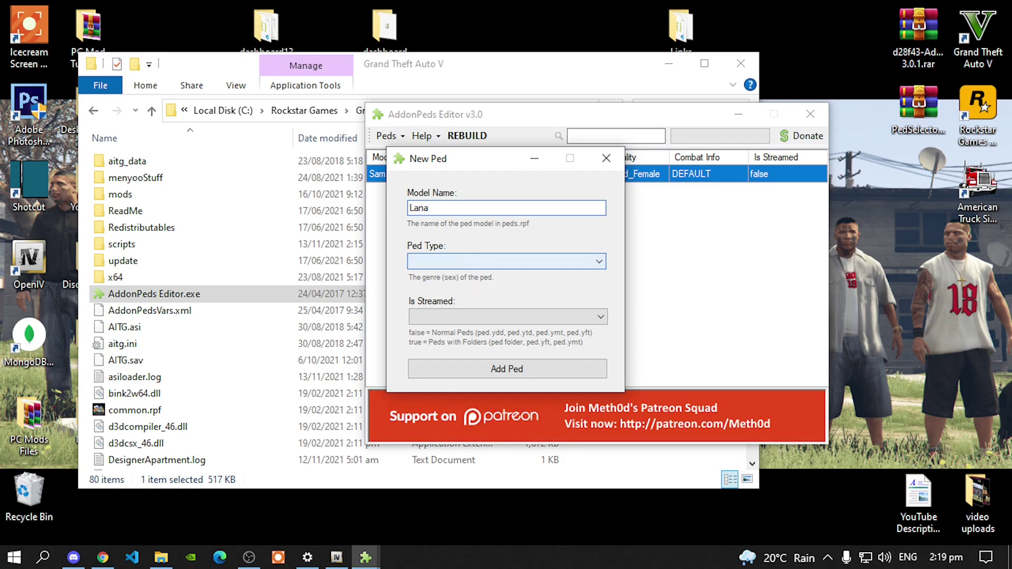
left_click(462, 267)
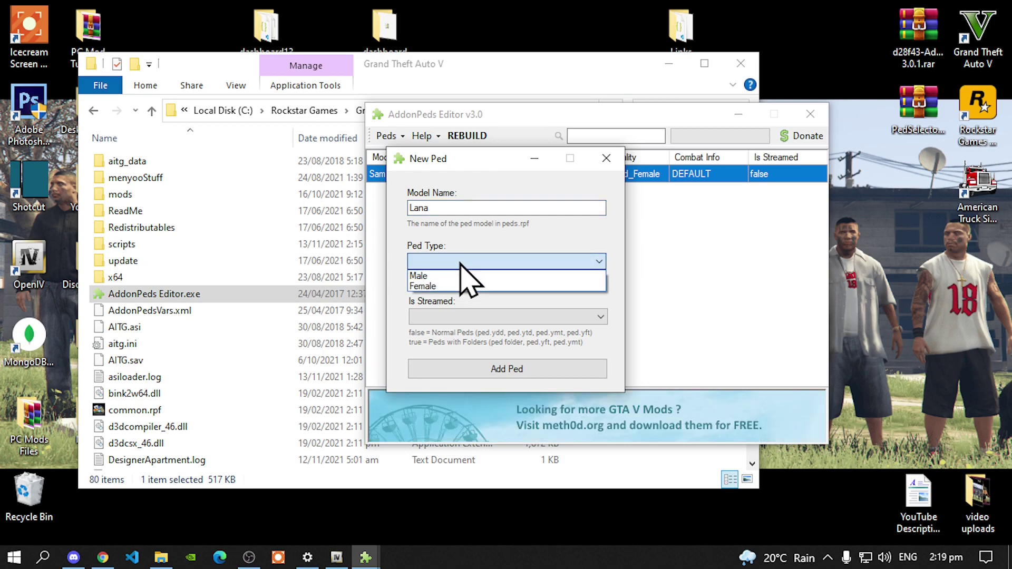
left_click(457, 287)
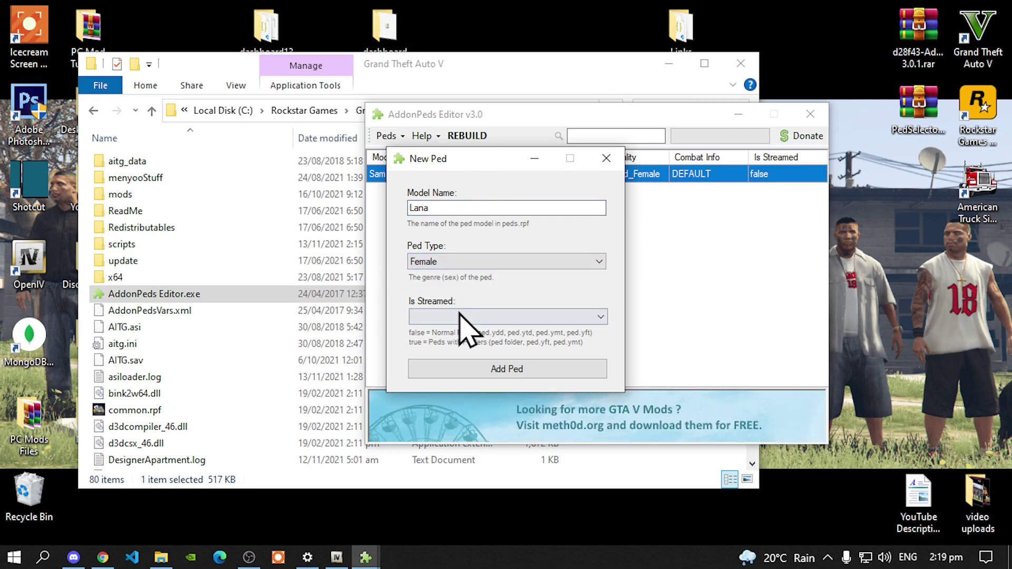
left_click(460, 317)
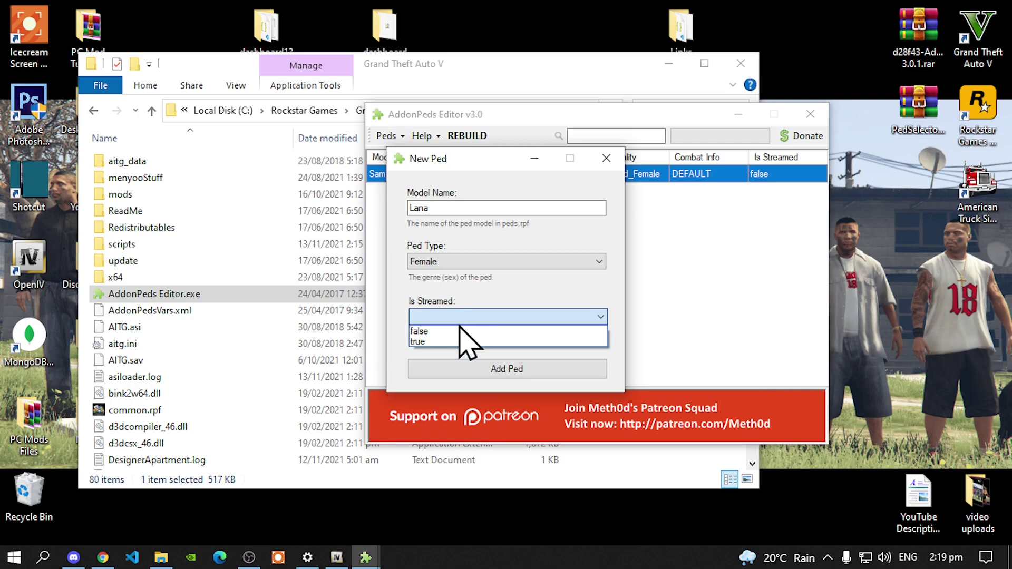
left_click(460, 331)
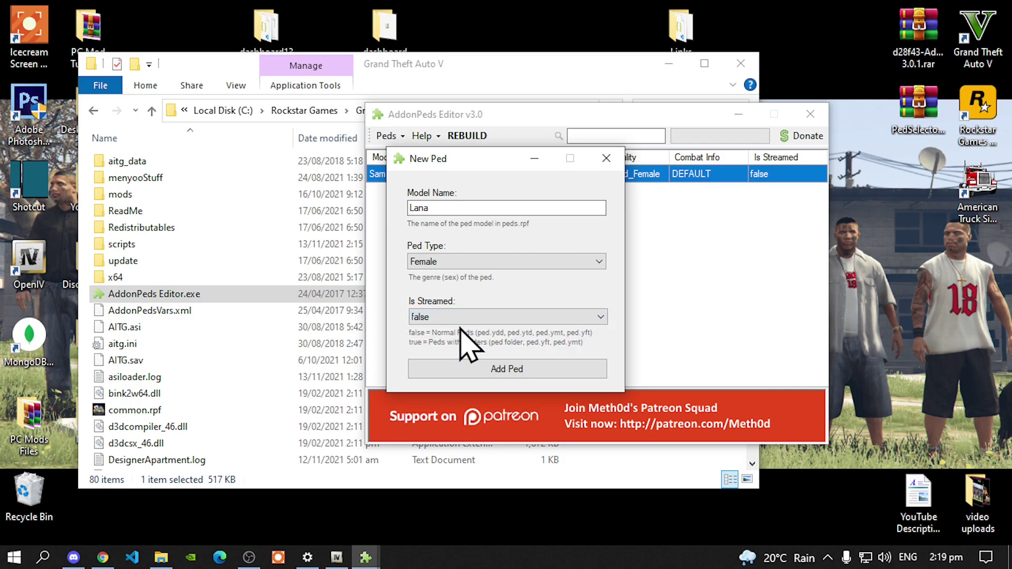
left_click(525, 376)
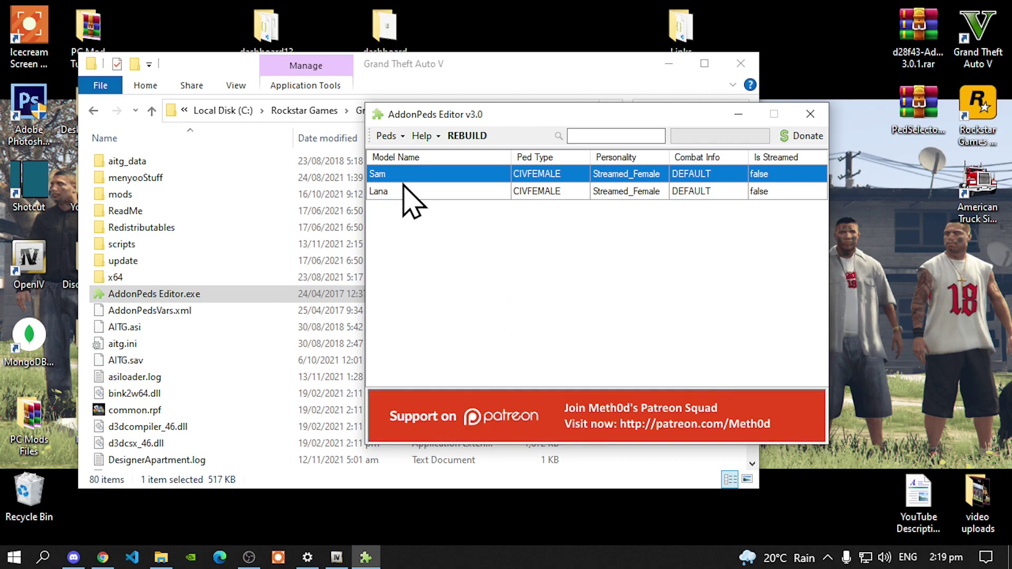
Rebuild the addon ped list with Sam and Lana, dismiss the completion message and close AddonPeds Editor
left_click(466, 138)
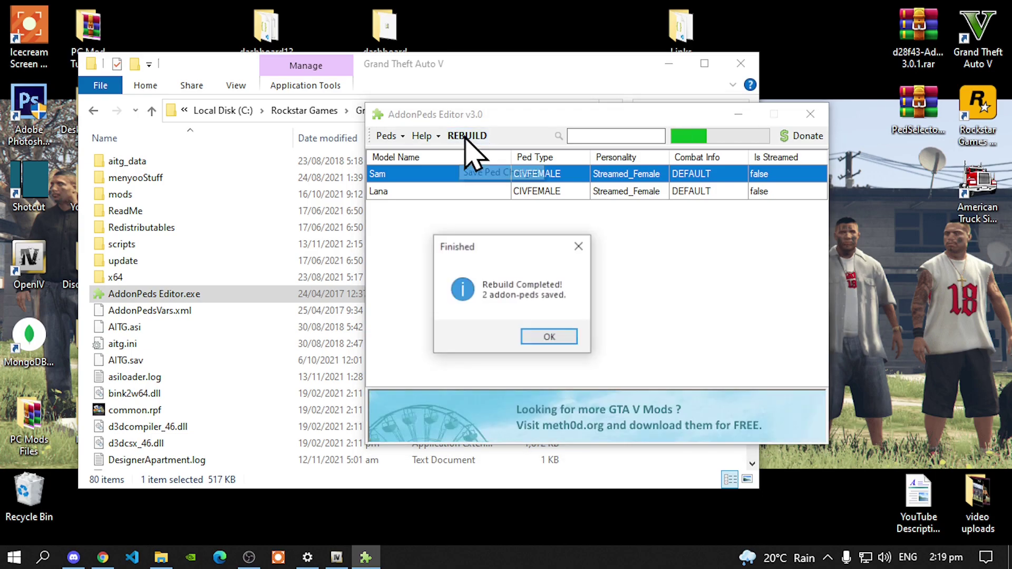
left_click(543, 334)
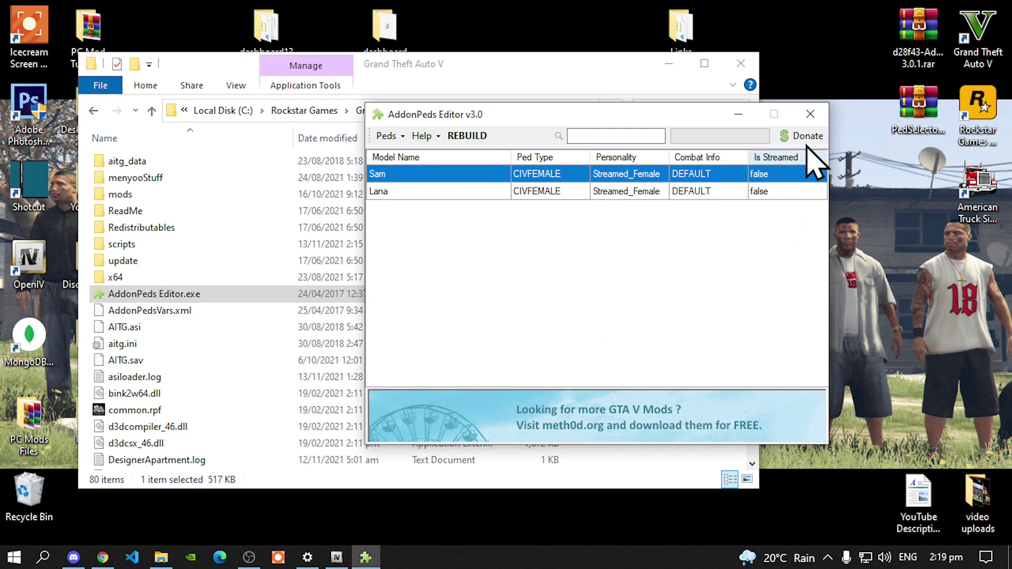
left_click(812, 114)
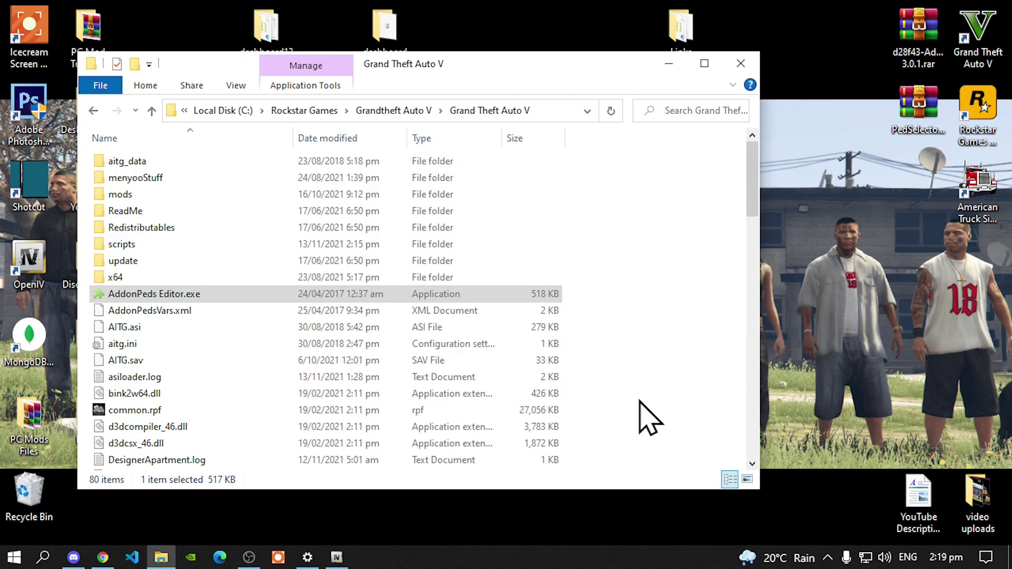
Refresh and close the Grand Theft Auto V folder window, and refresh the desktop
right_click(644, 245)
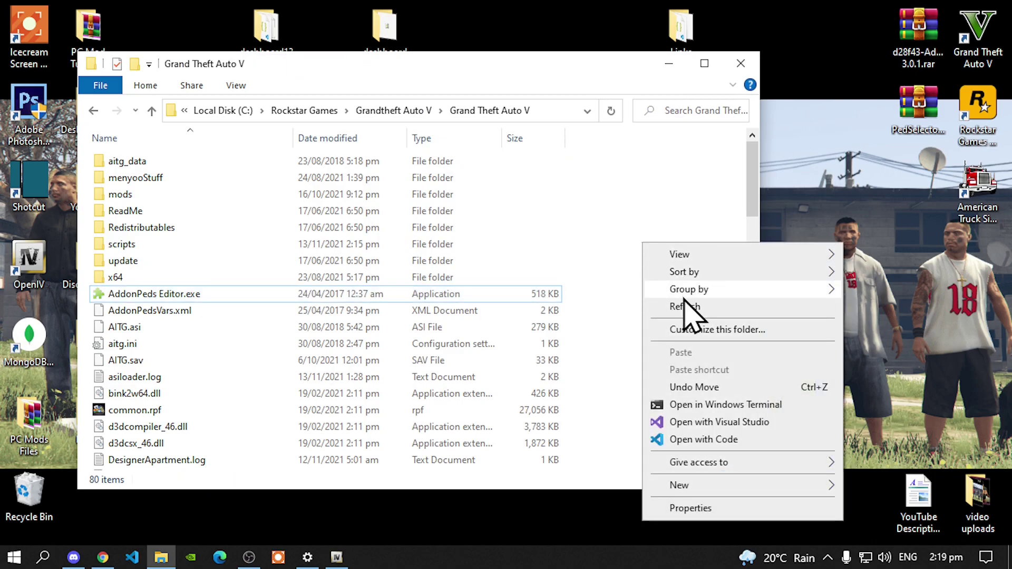
left_click(686, 309)
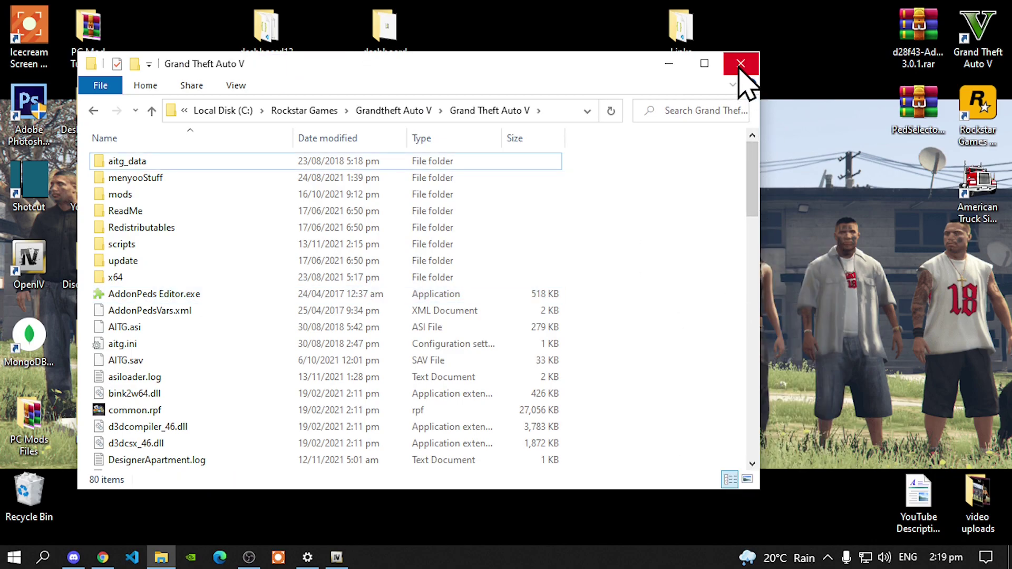
left_click(740, 64)
right_click(539, 149)
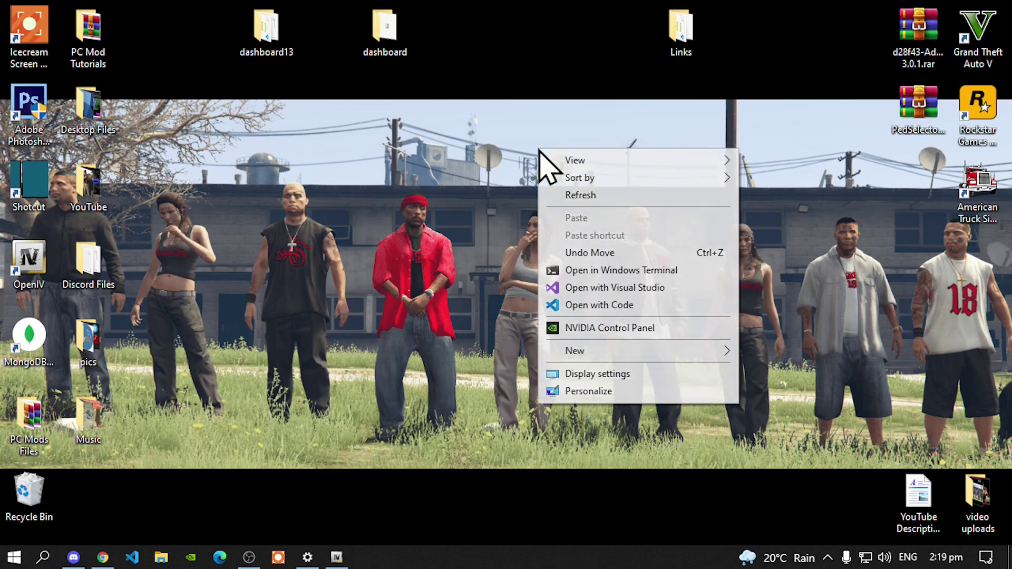
left_click(589, 199)
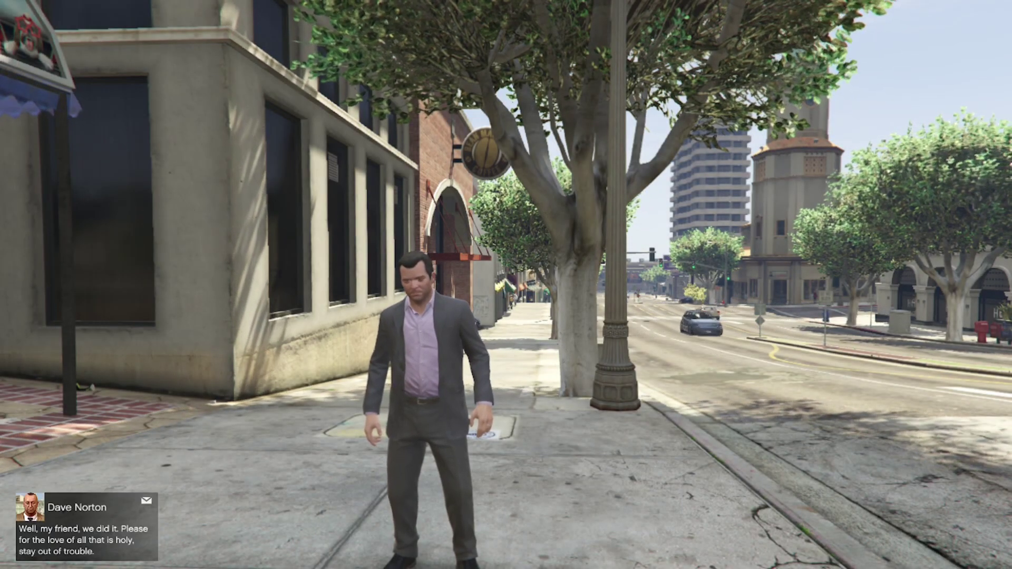
key("a")
key("w")
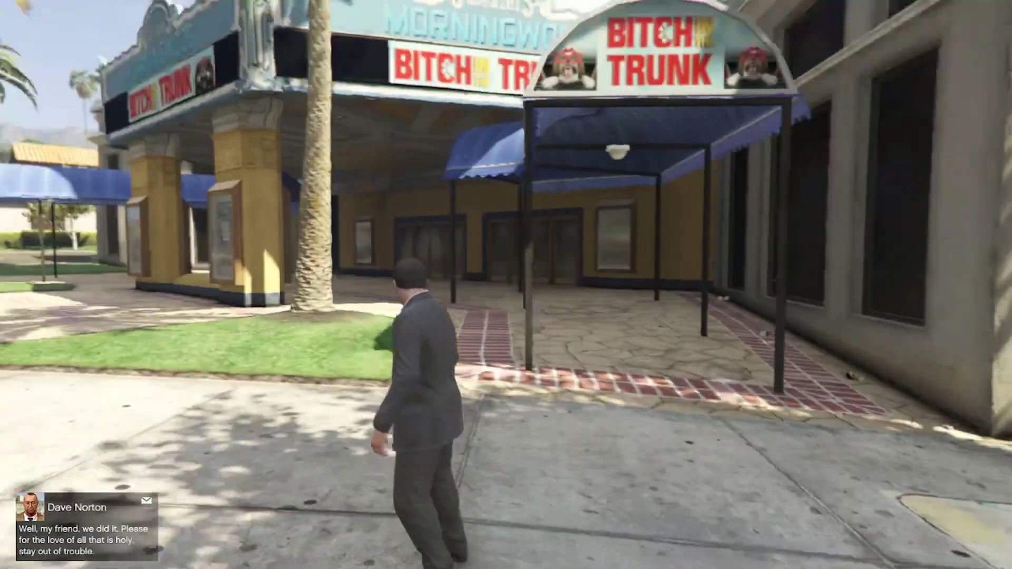
key("d")
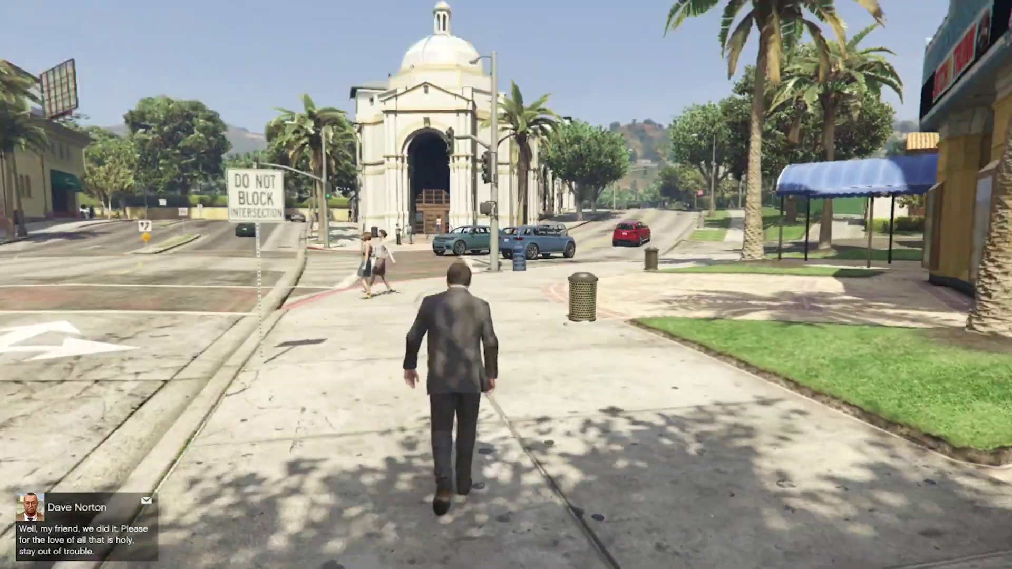
key("w")
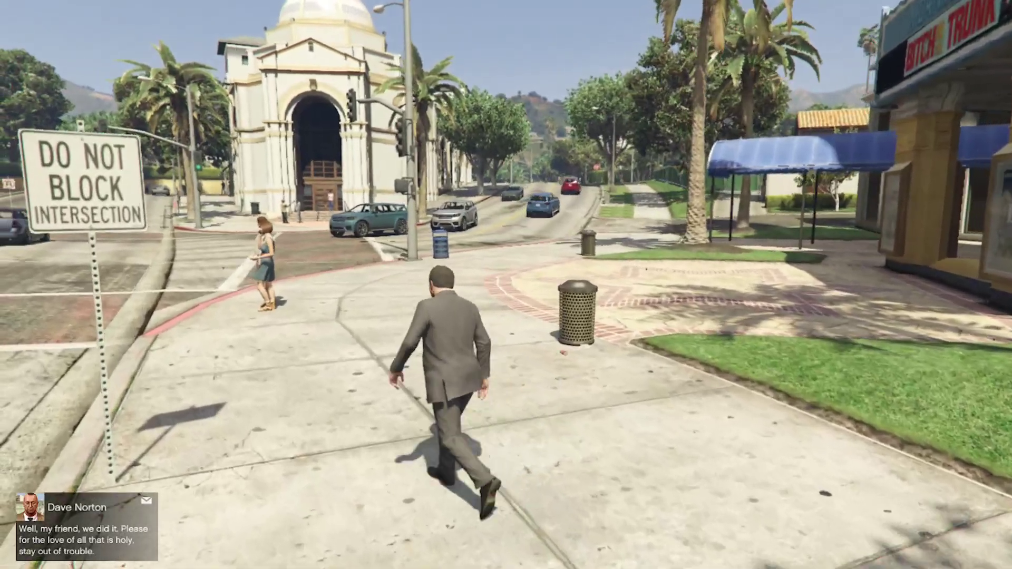
key("w")
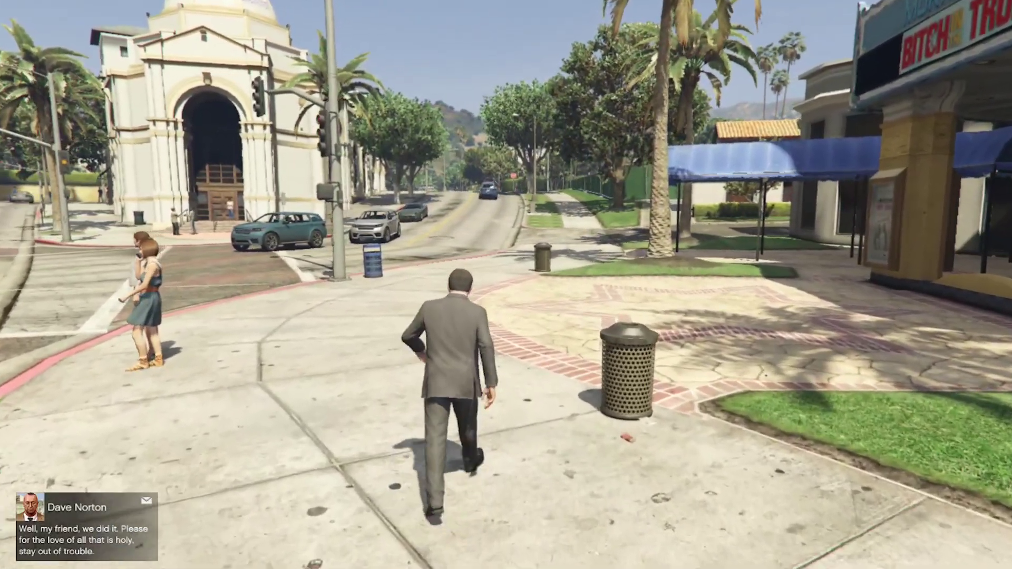
key("w")
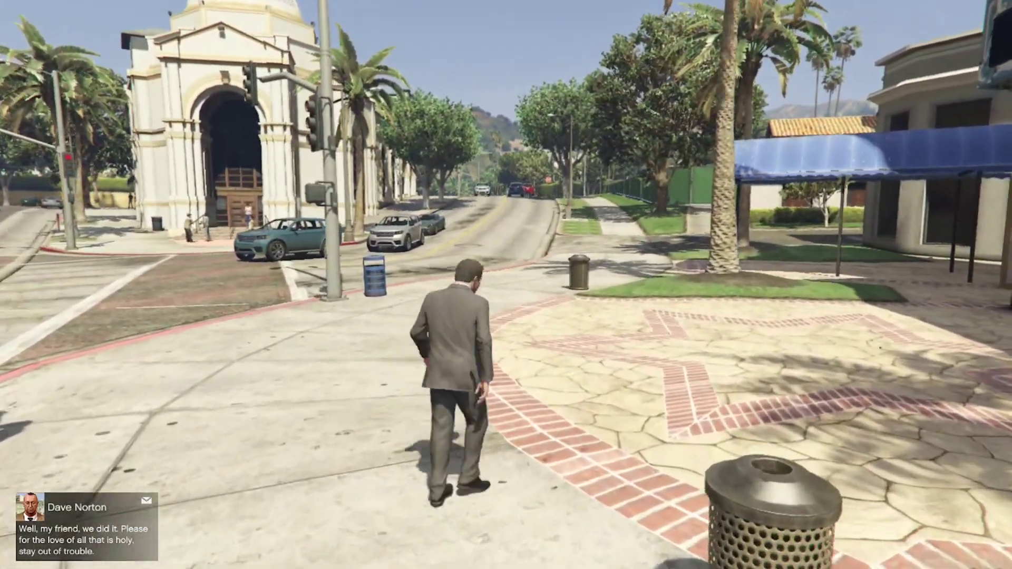
key("w")
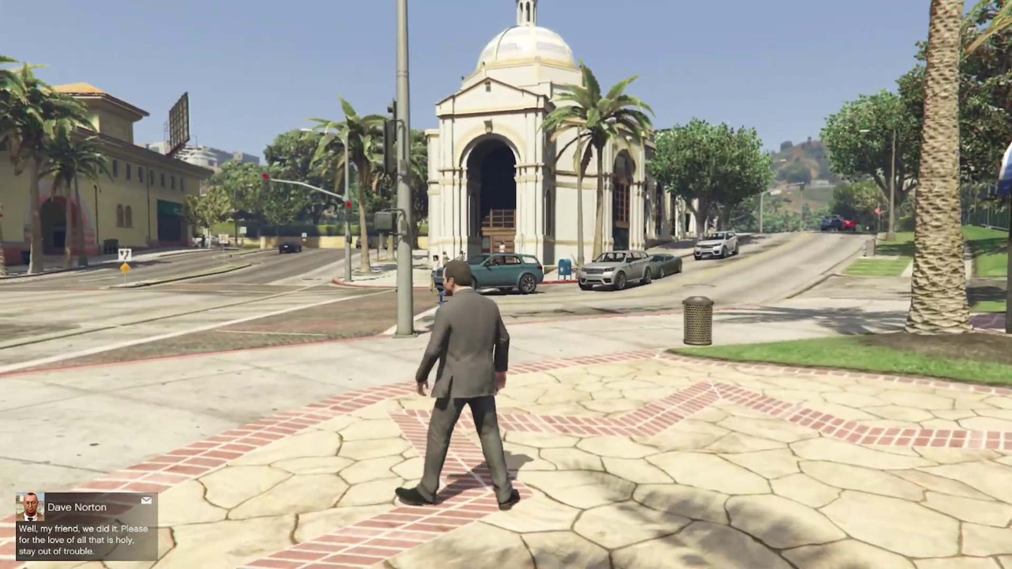
key("s")
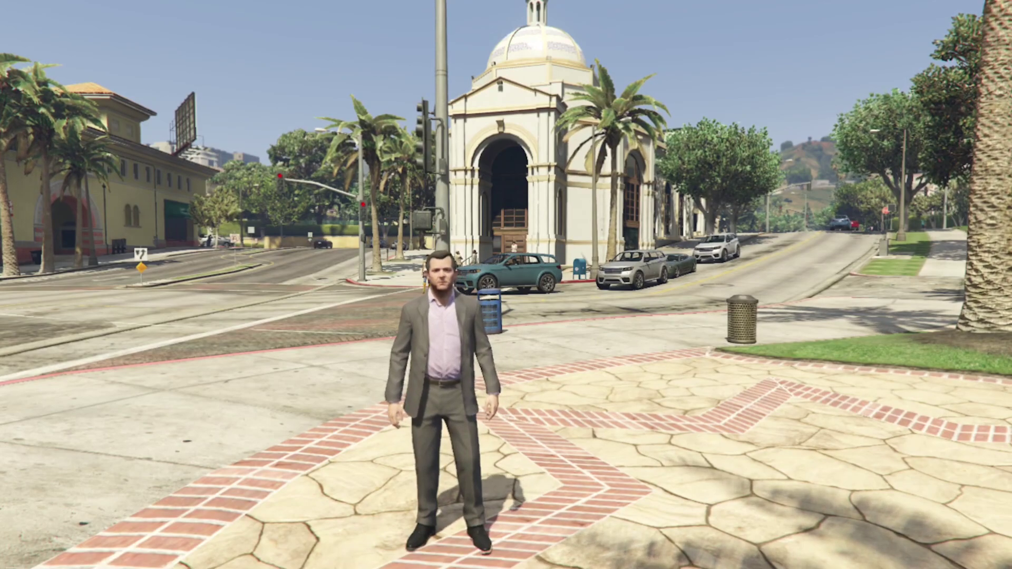
Change the player model to the addon ped Lana with Ped Selector in the game, and close its menu
key("F10")
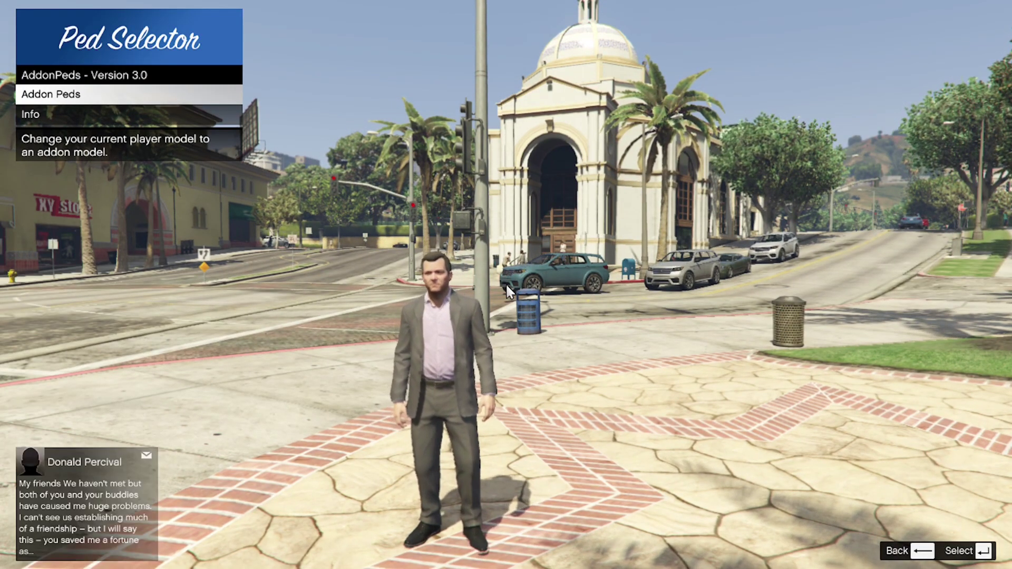
key("Return")
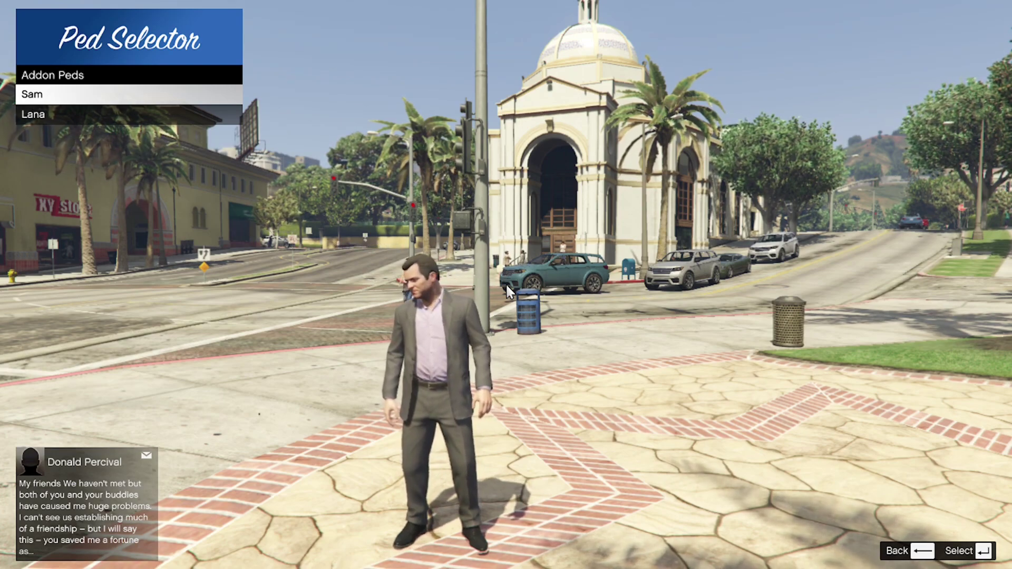
key("Down")
key("Up")
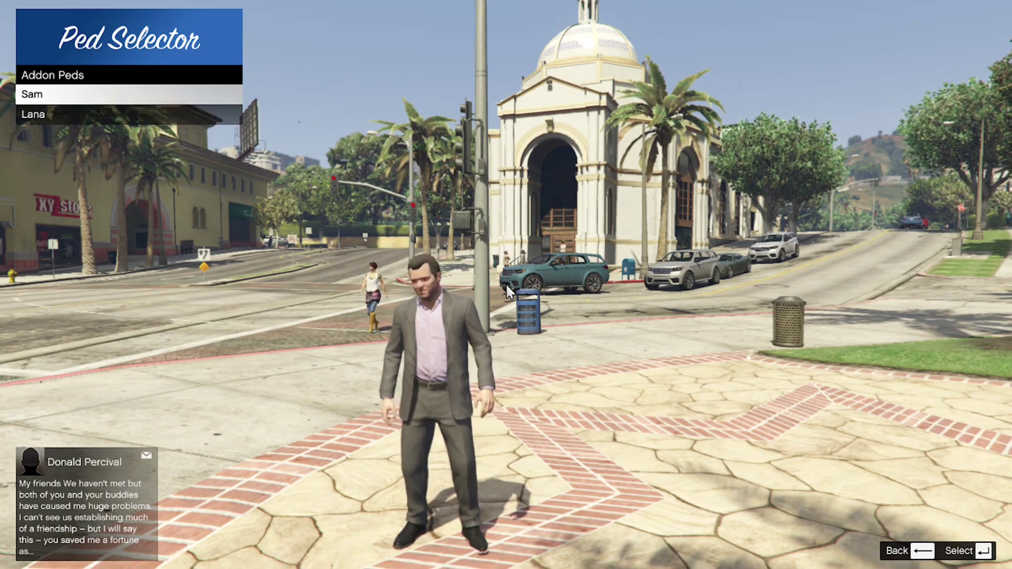
key("Down")
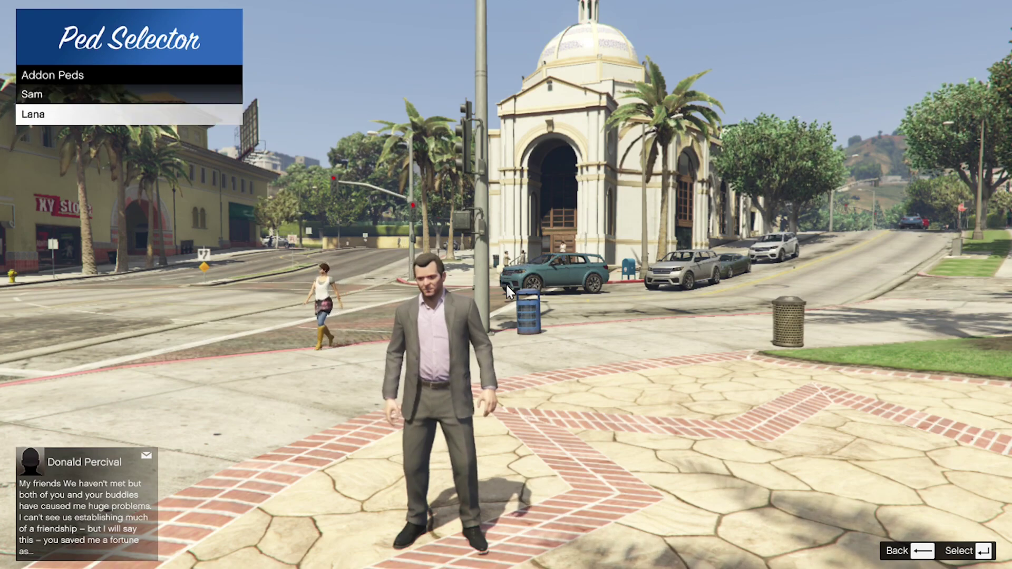
key("Up")
key("Down")
key("Return")
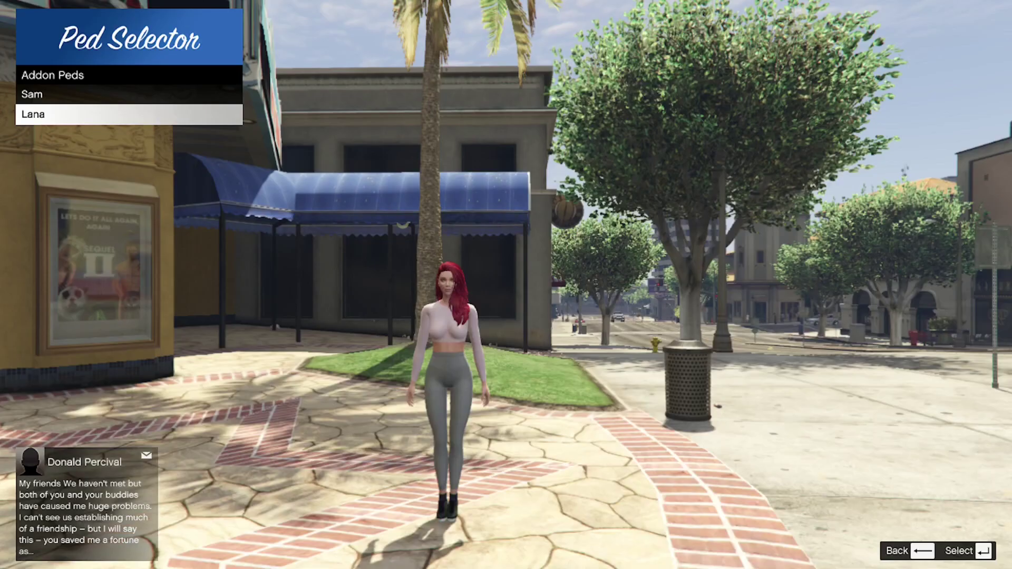
key("w")
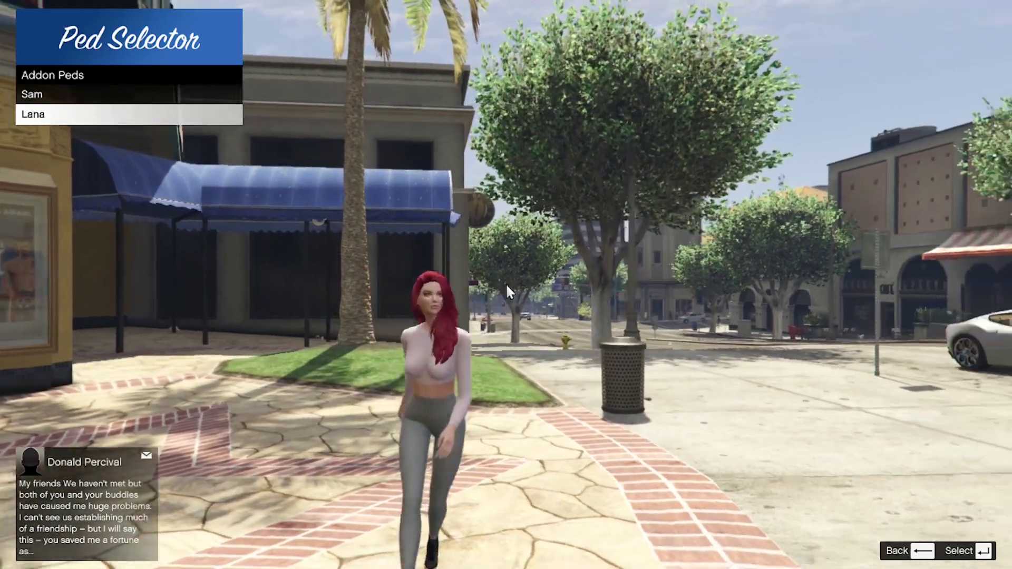
key("w")
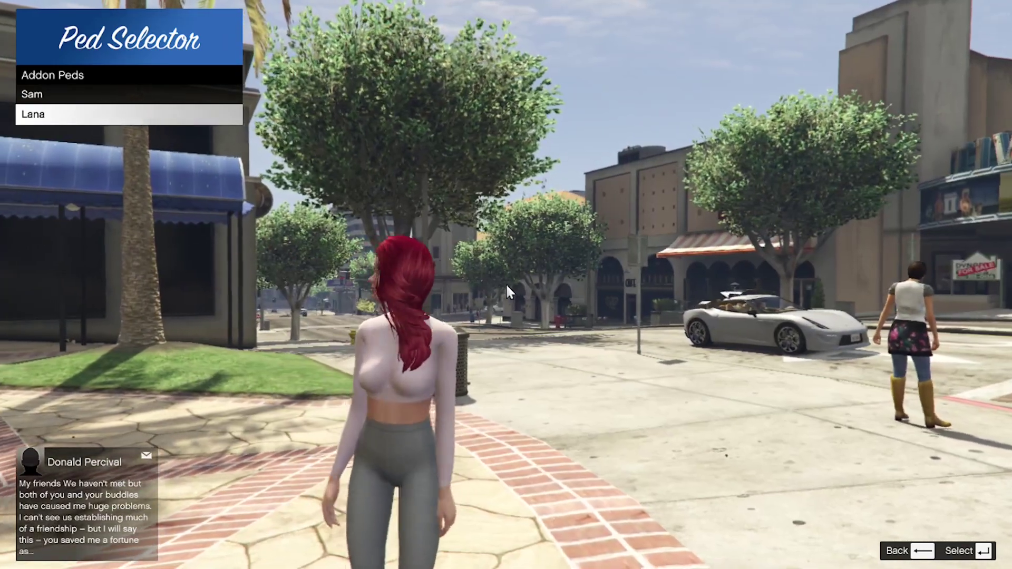
key("BackSpace")
key("BackSpace")
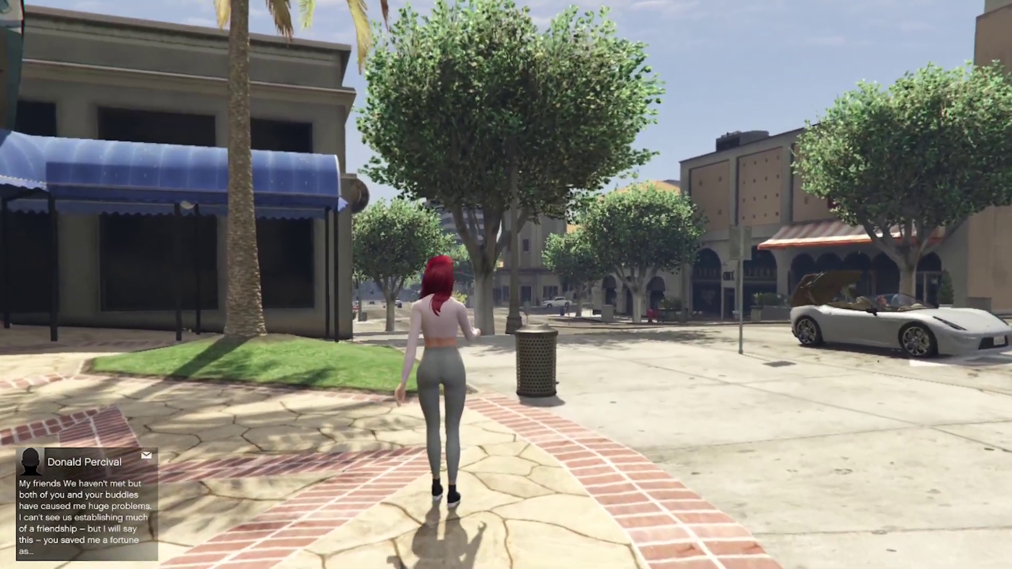
key("s")
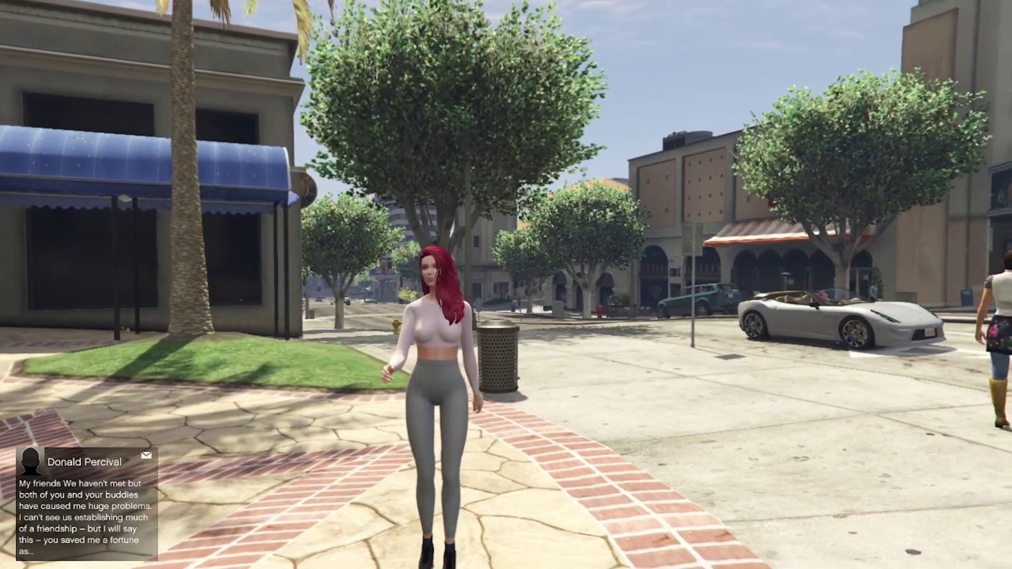
key("w")
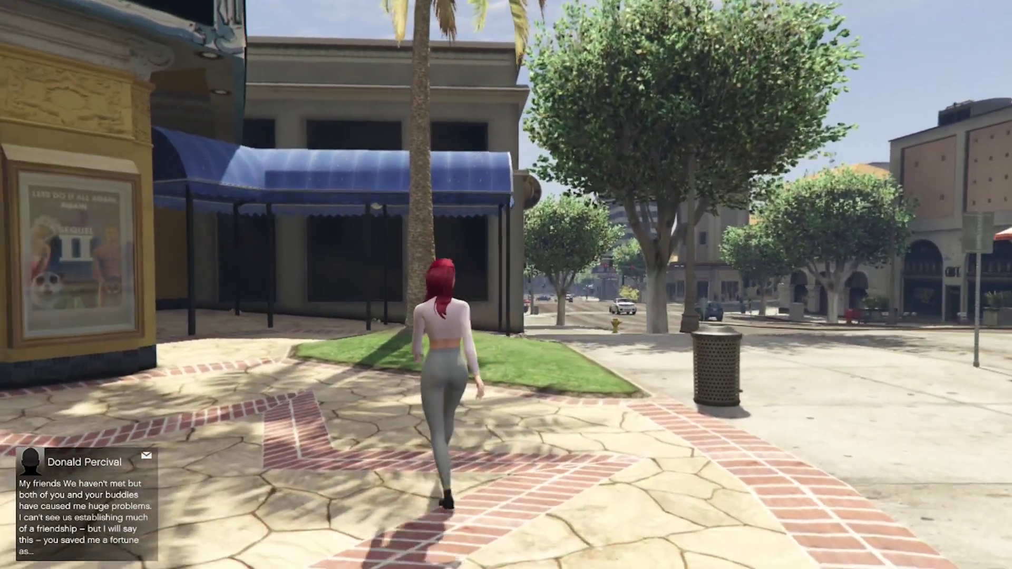
key("s")
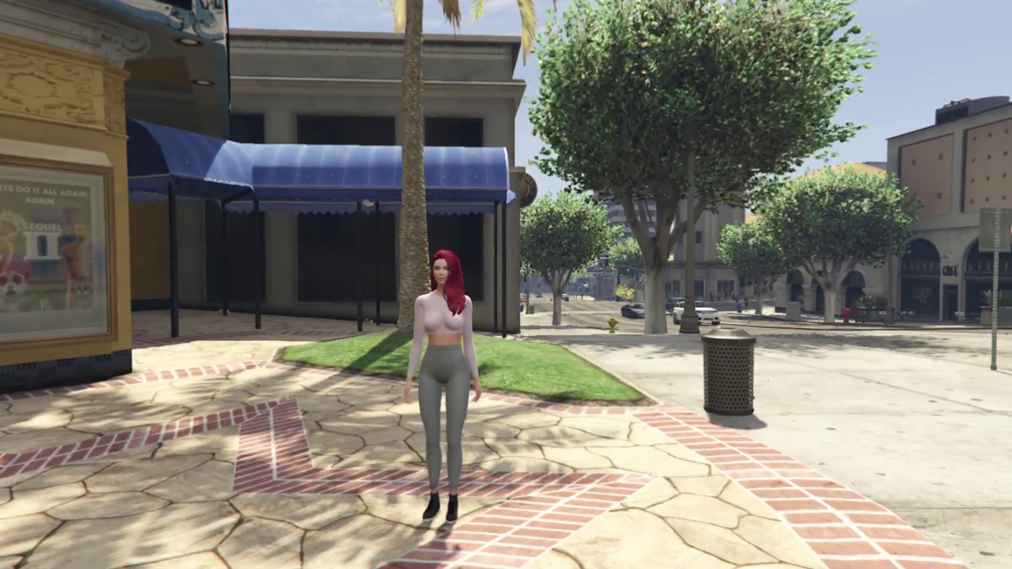
Open the Menyoo trainer and move the selection to Player Options
key("F8")
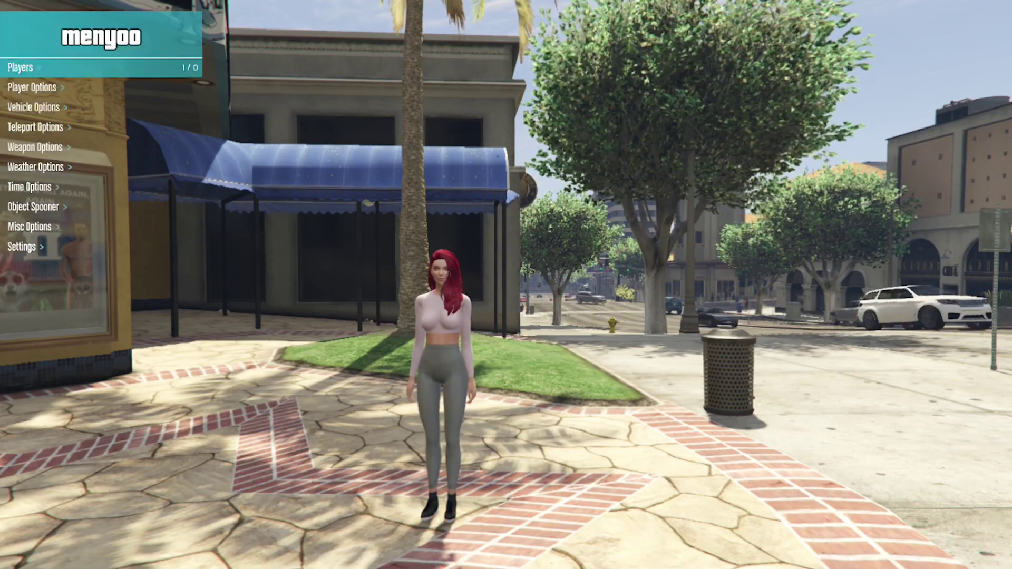
key("Down")
key("Down")
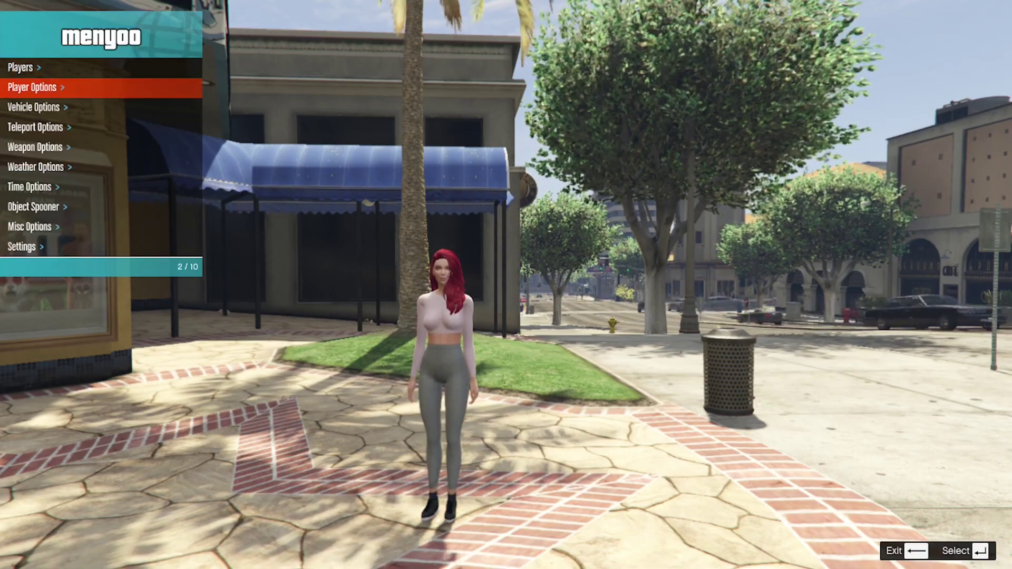